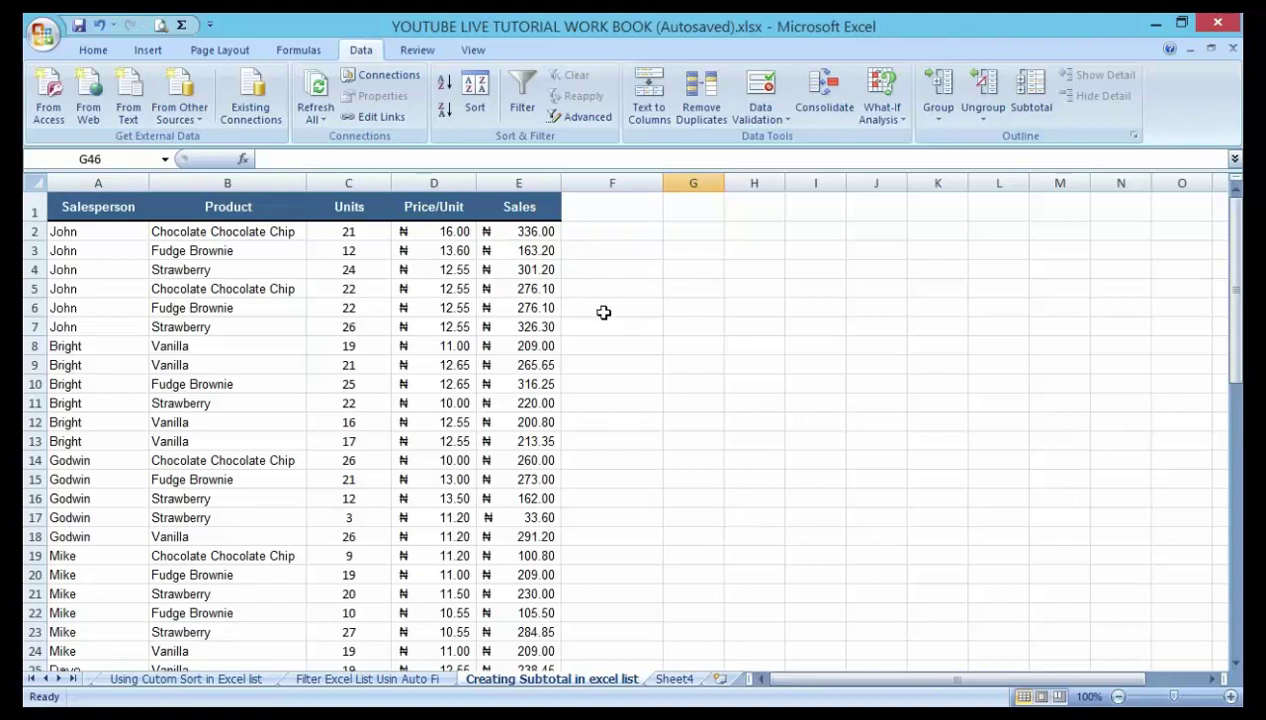
# Sort the sales list A to Z on the Product column, starting from cell B2
pyautogui.click(596, 313)
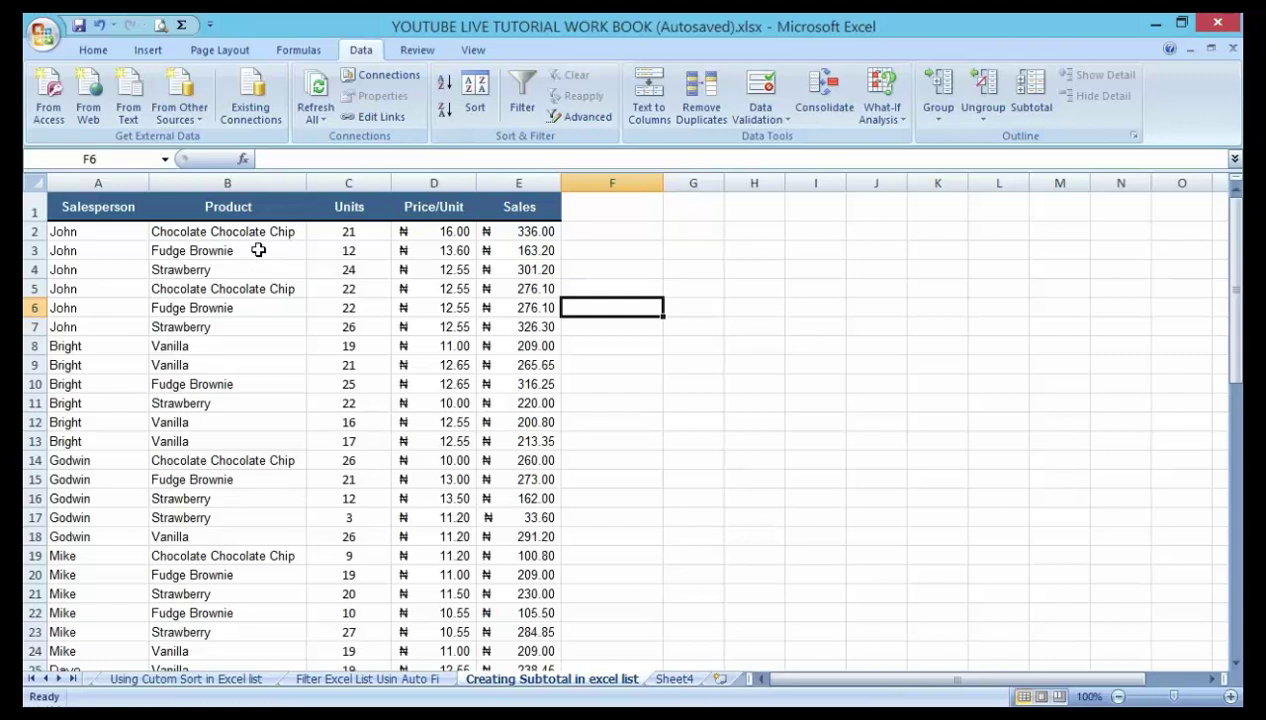
pyautogui.click(232, 207)
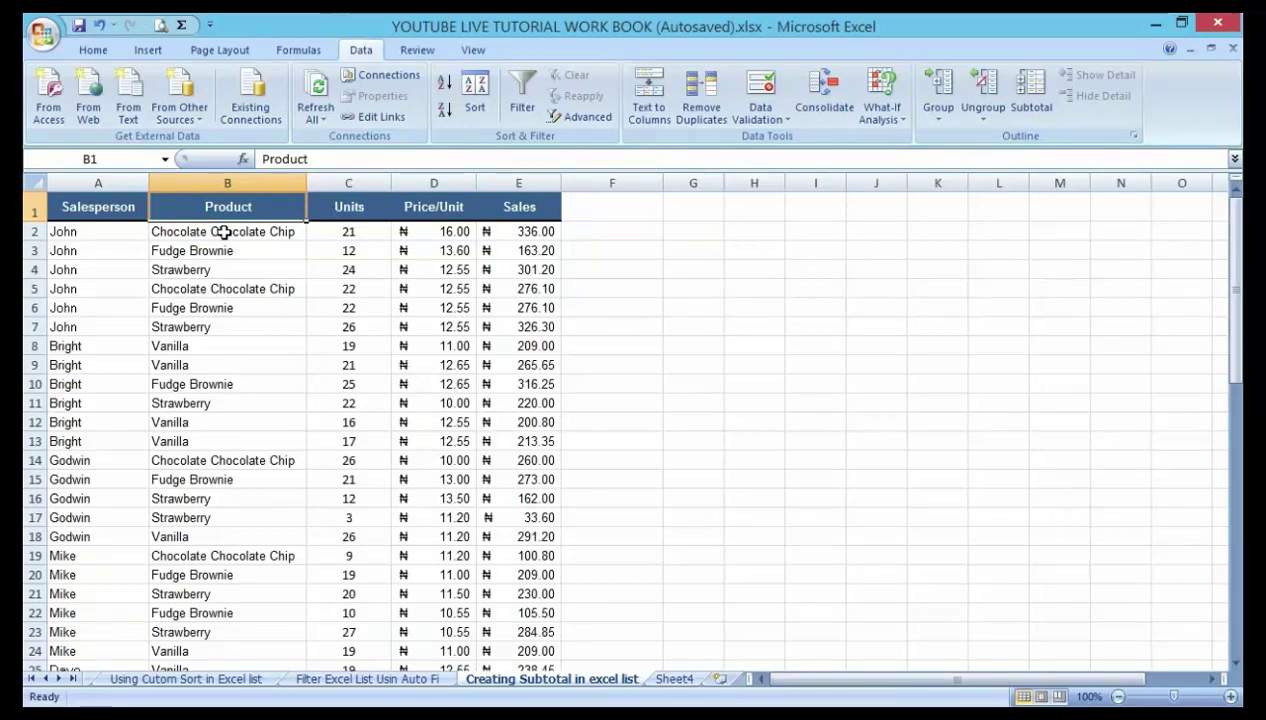
pyautogui.click(224, 232)
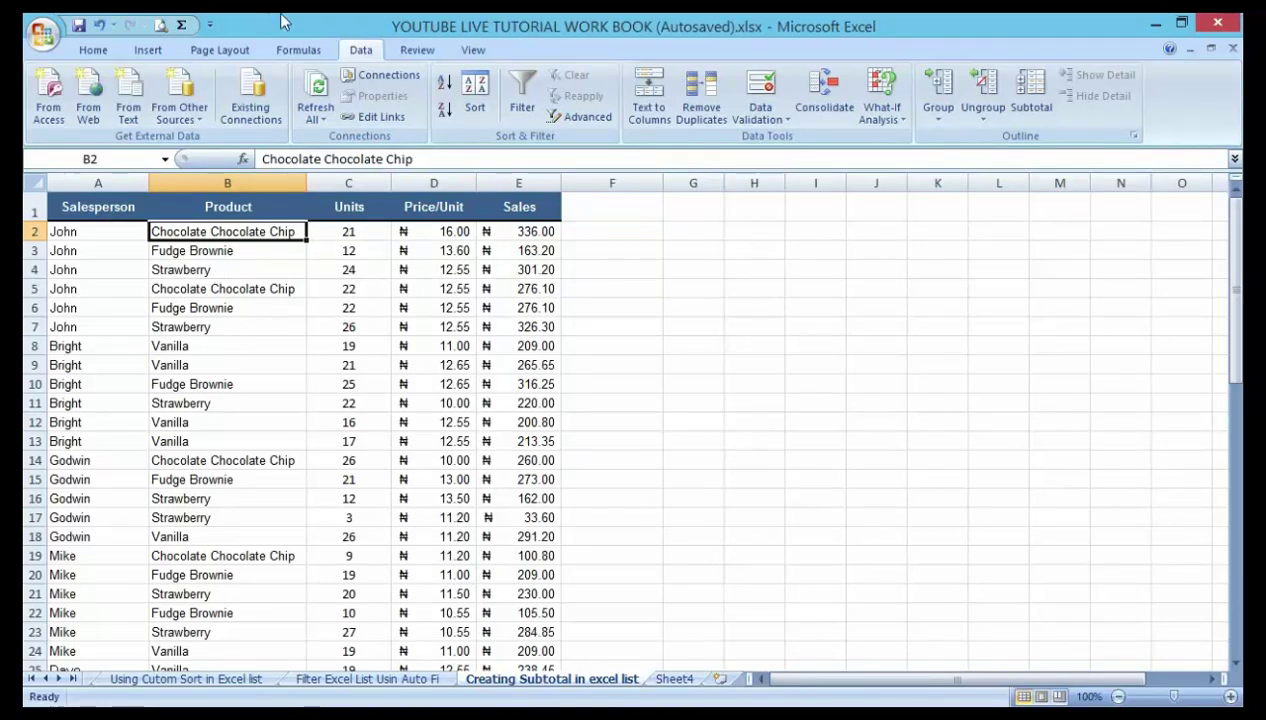
pyautogui.click(298, 50)
pyautogui.click(361, 52)
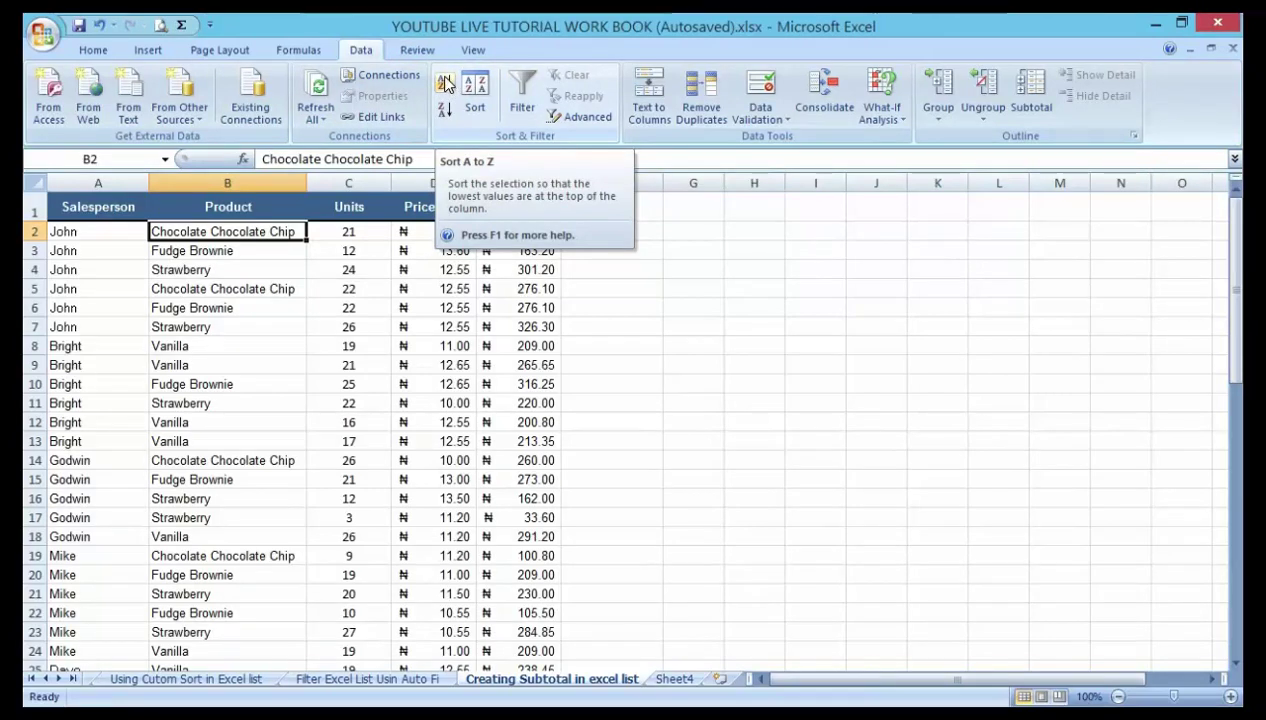
pyautogui.click(445, 82)
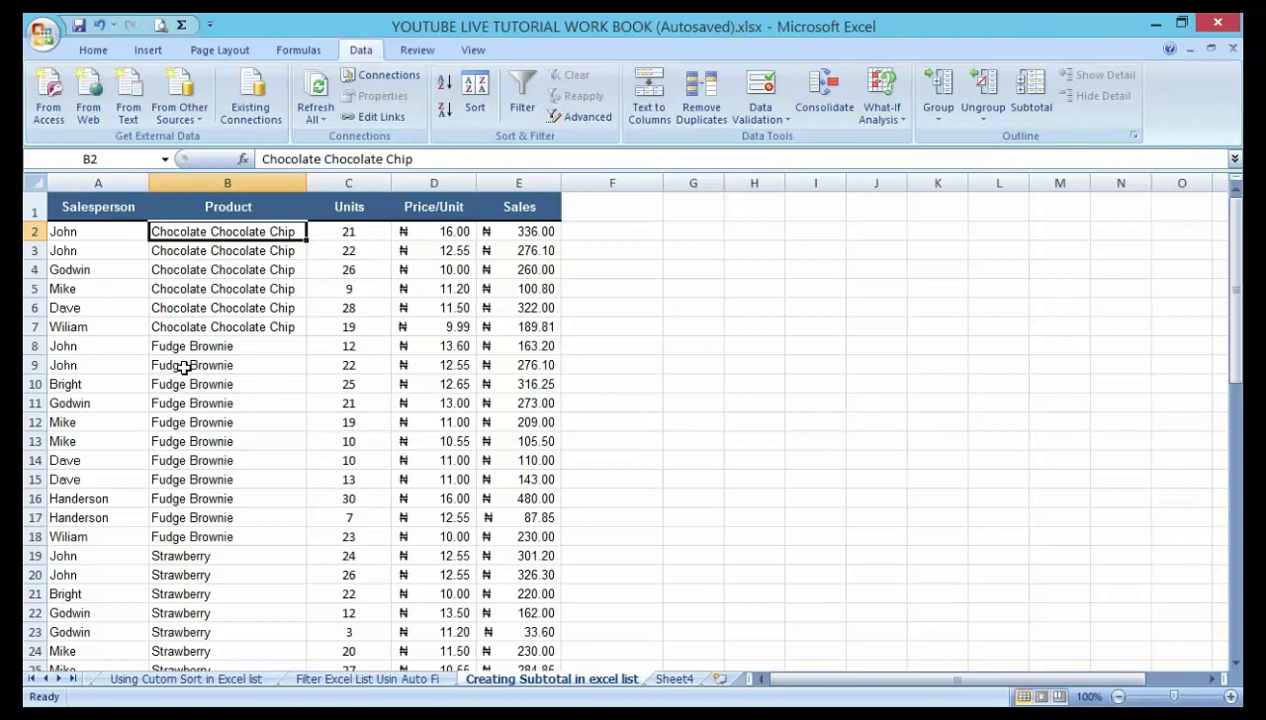
pyautogui.click(184, 252)
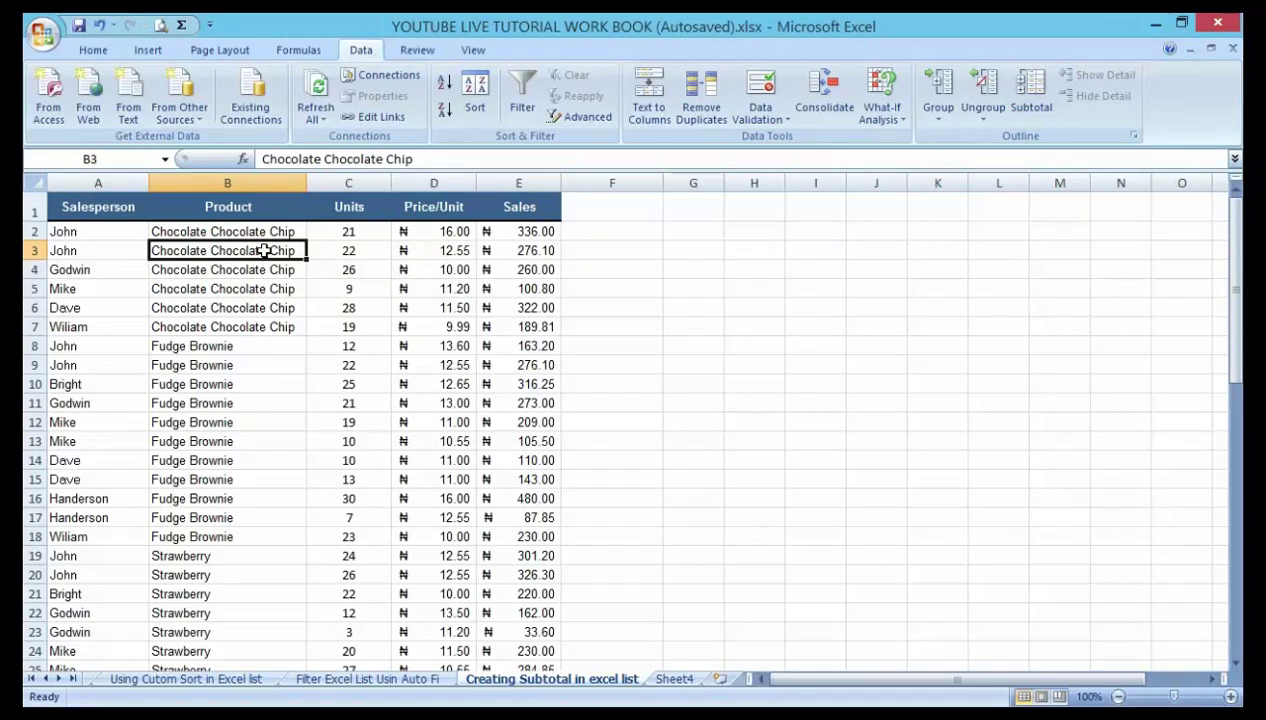
pyautogui.click(37, 345)
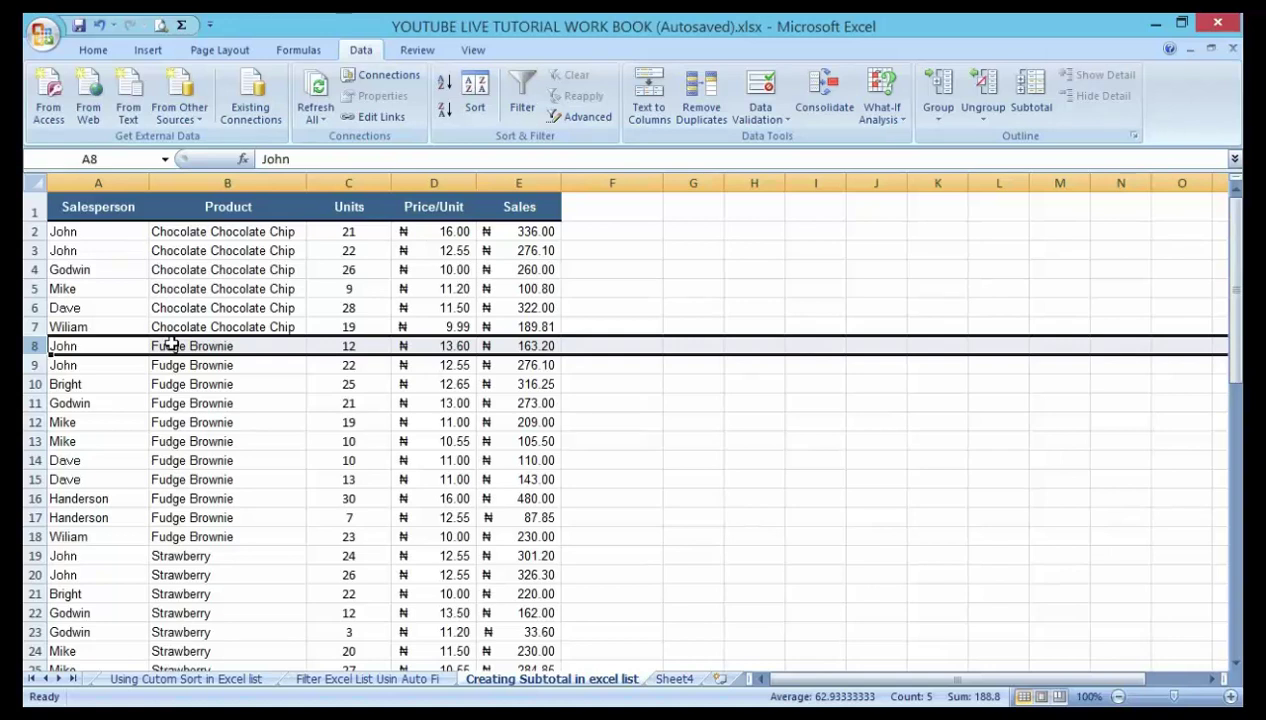
# Insert a blank row 8 above the first Fudge Brownie row, below Chocolate Chocolate Chip
pyautogui.hotkey('ctrl', '-')
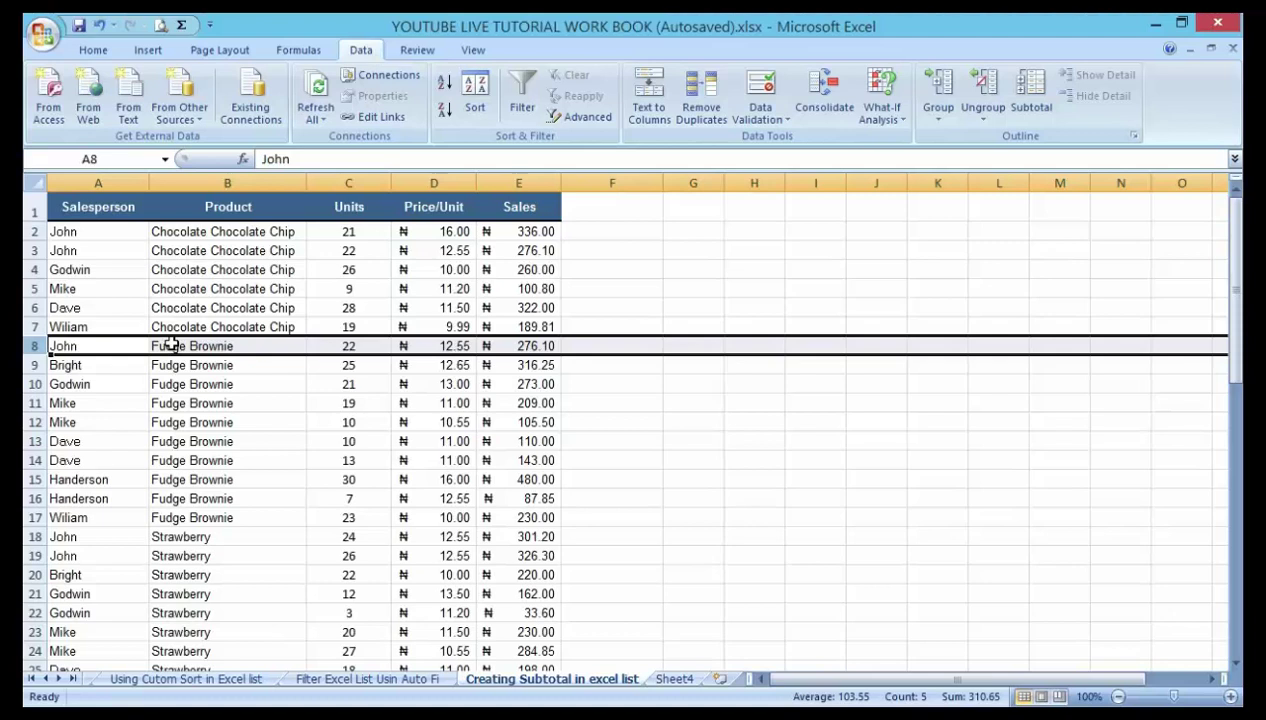
pyautogui.hotkey('ctrl', 'z')
pyautogui.hotkey('ctrl', 'shift', '+')
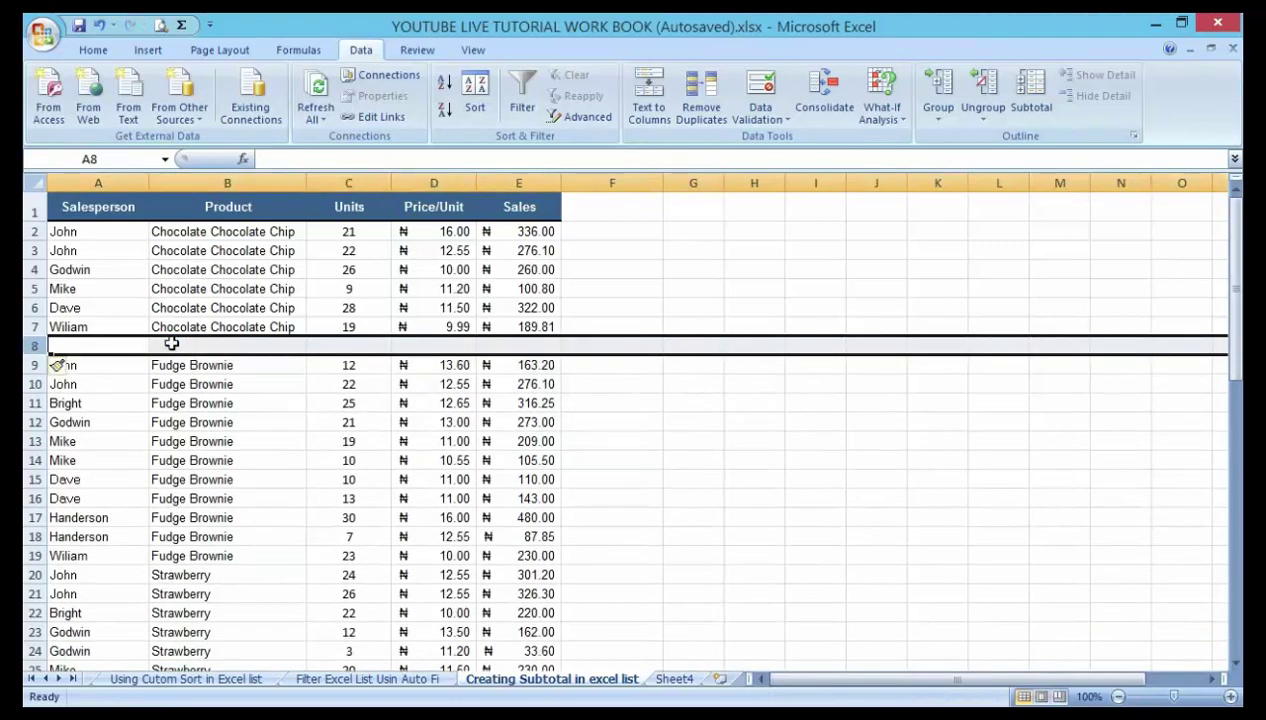
pyautogui.click(577, 383)
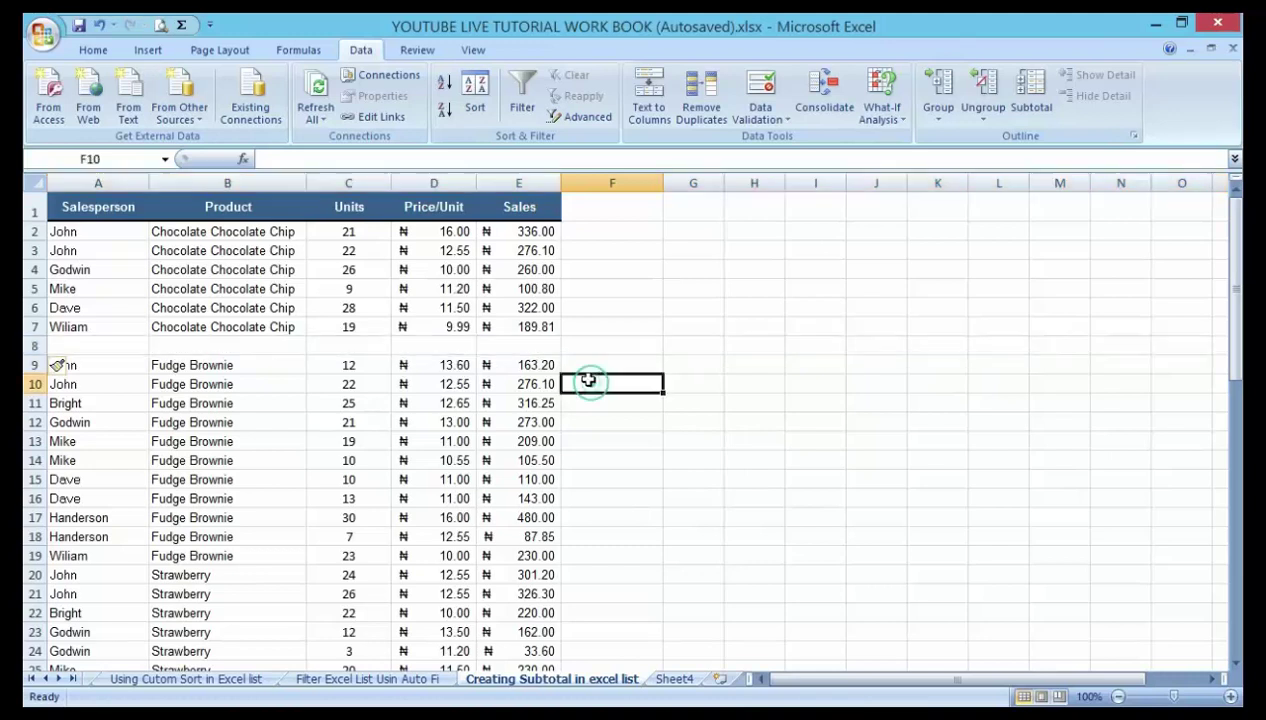
pyautogui.click(515, 344)
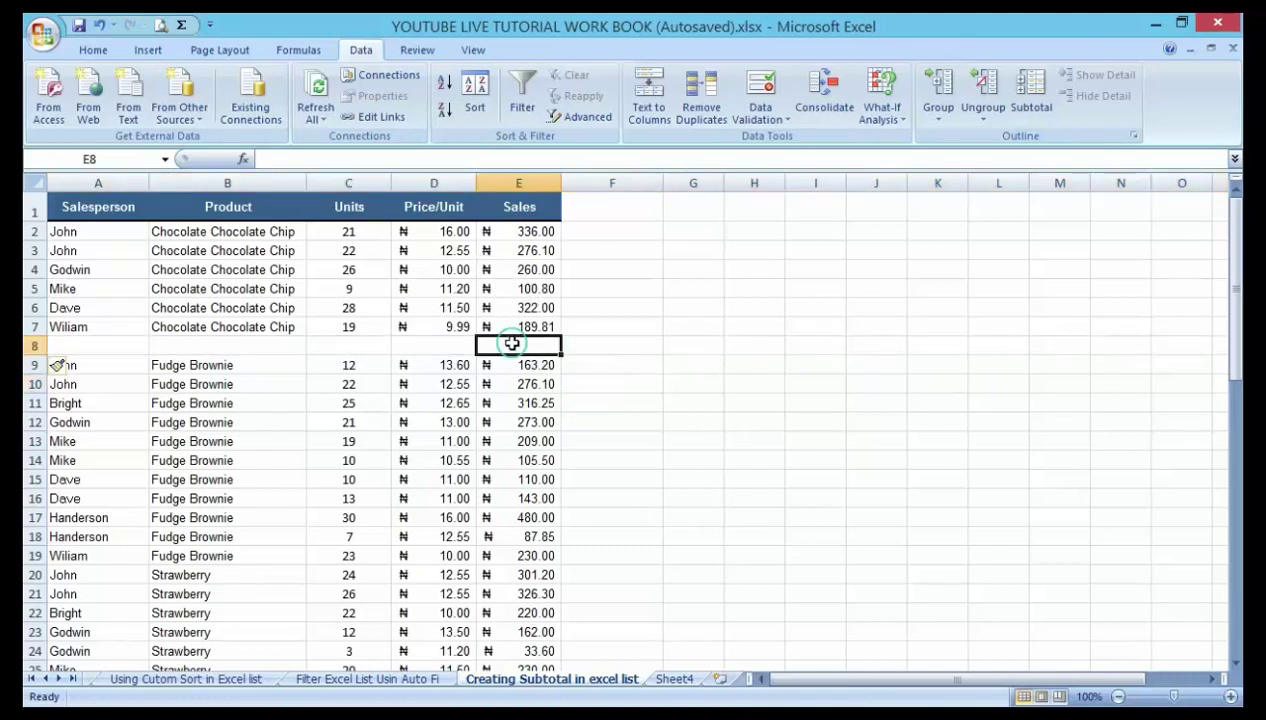
# Build =SUM(E2:E7) in E8 with Insert Function, previewing the 1,484.71 total
pyautogui.click(82, 50)
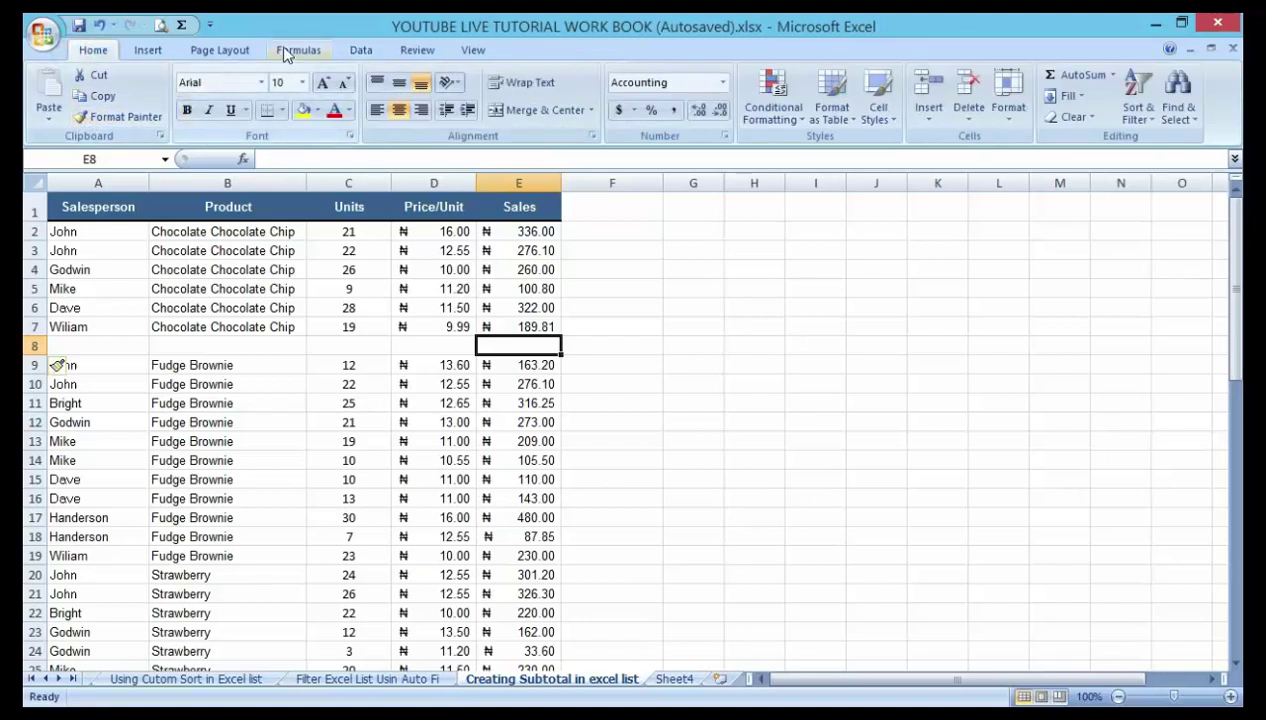
pyautogui.click(291, 50)
pyautogui.click(58, 92)
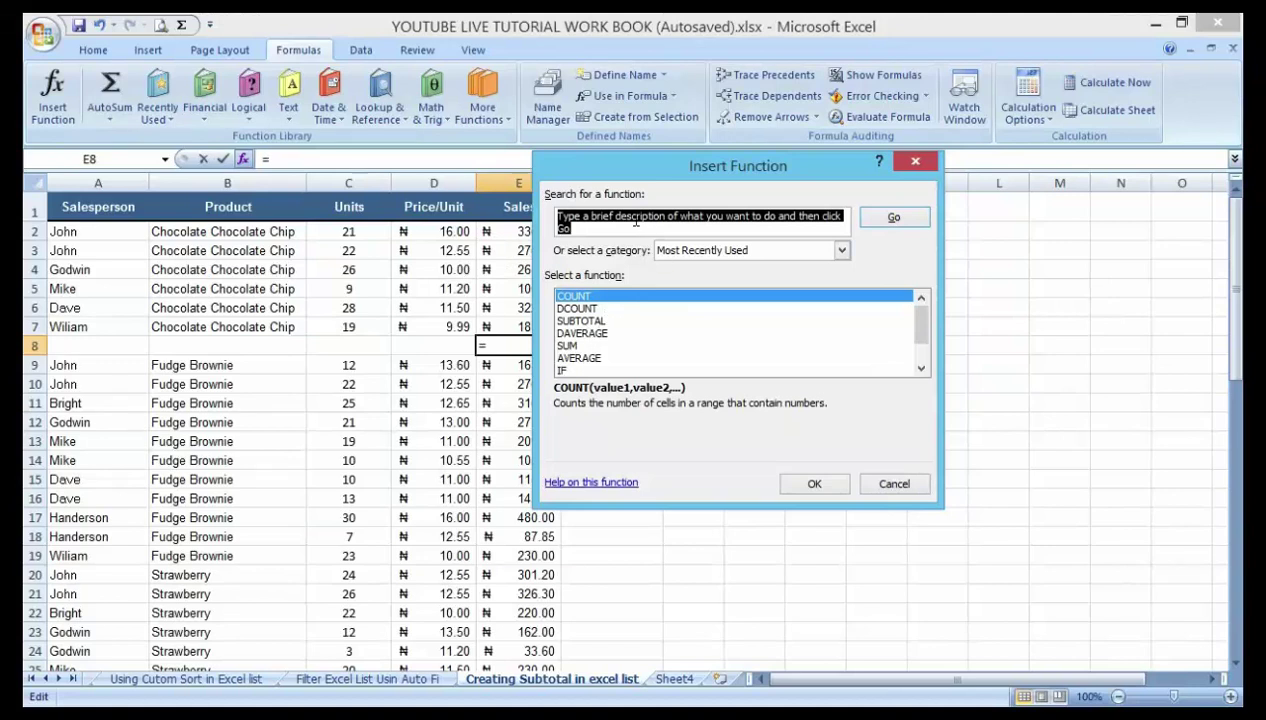
pyautogui.write('sum')
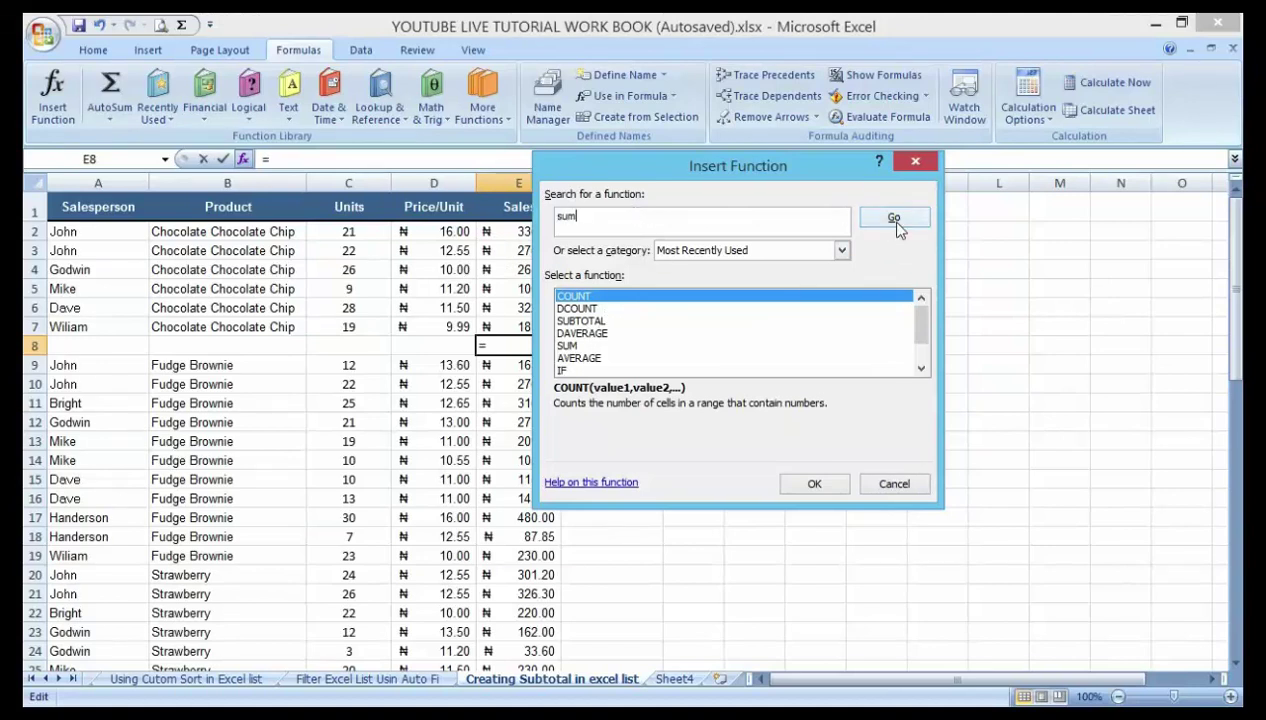
pyautogui.click(893, 220)
pyautogui.click(790, 478)
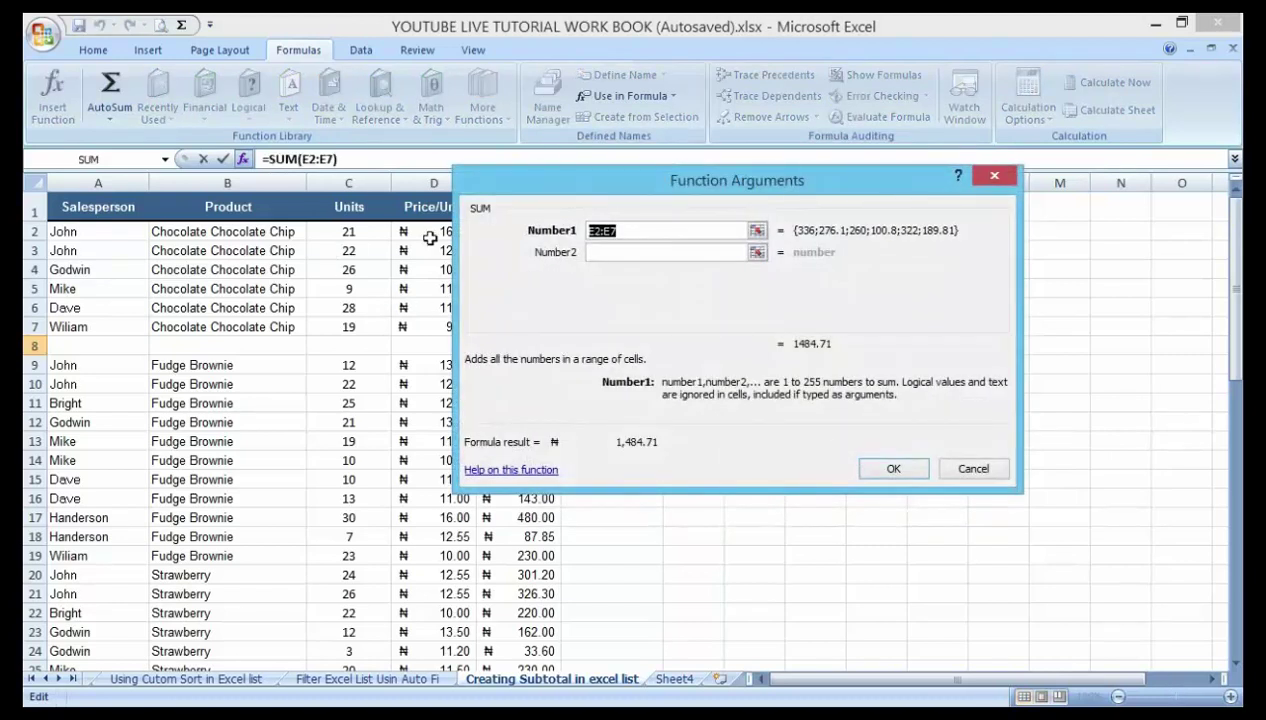
pyautogui.moveTo(676, 185); pyautogui.dragTo(824, 173)
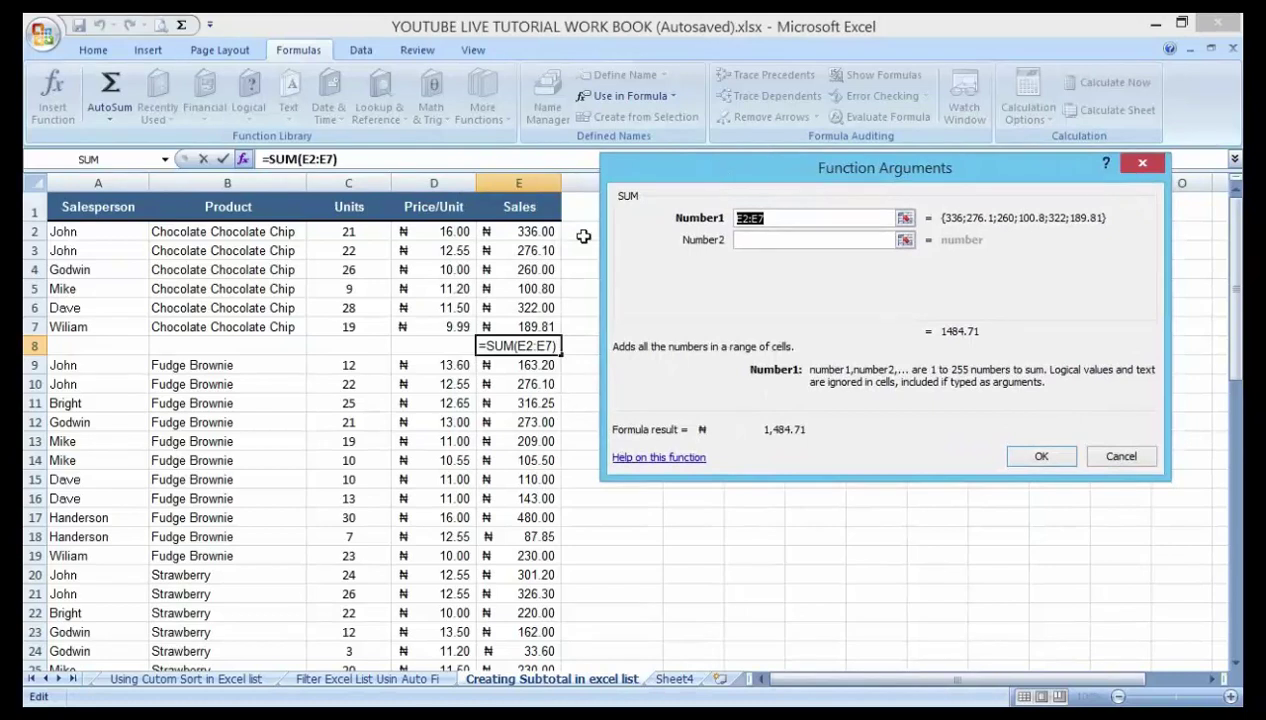
pyautogui.click(544, 226)
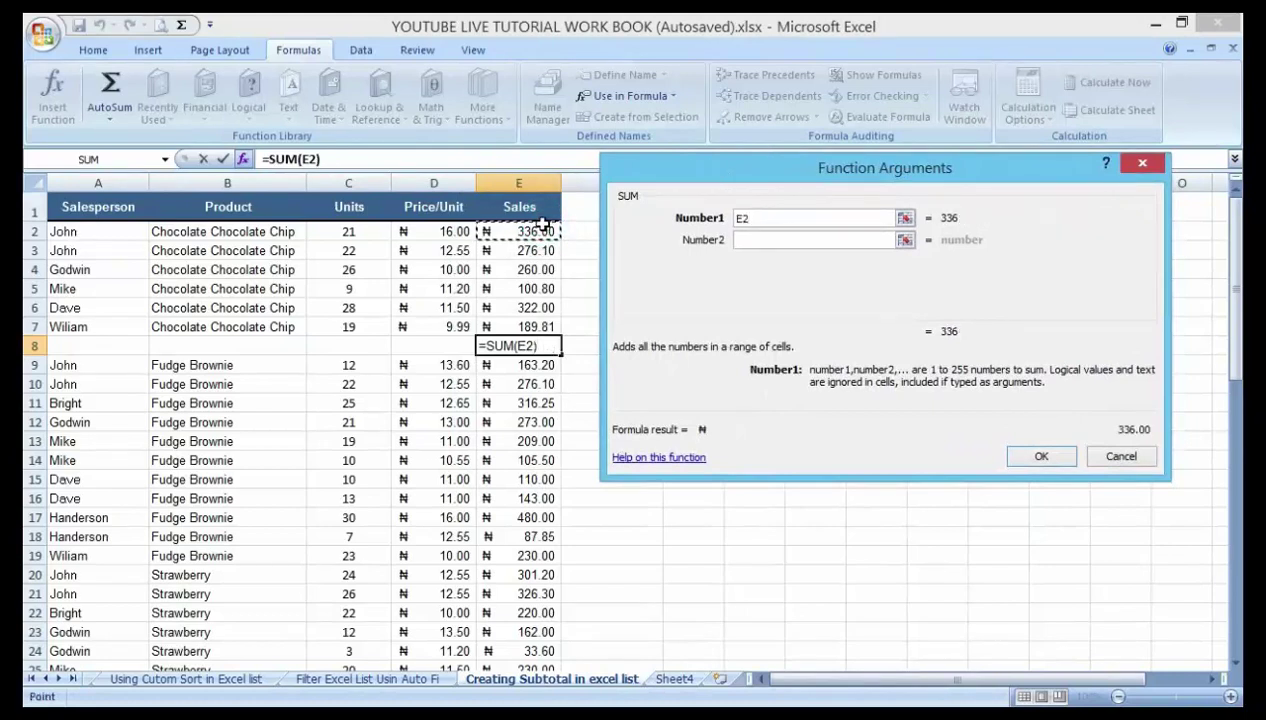
pyautogui.hotkey('shift', 'Down')
pyautogui.hotkey('shift', 'Down')
pyautogui.hotkey('shift', 'Down')
pyautogui.hotkey('shift', 'Down')
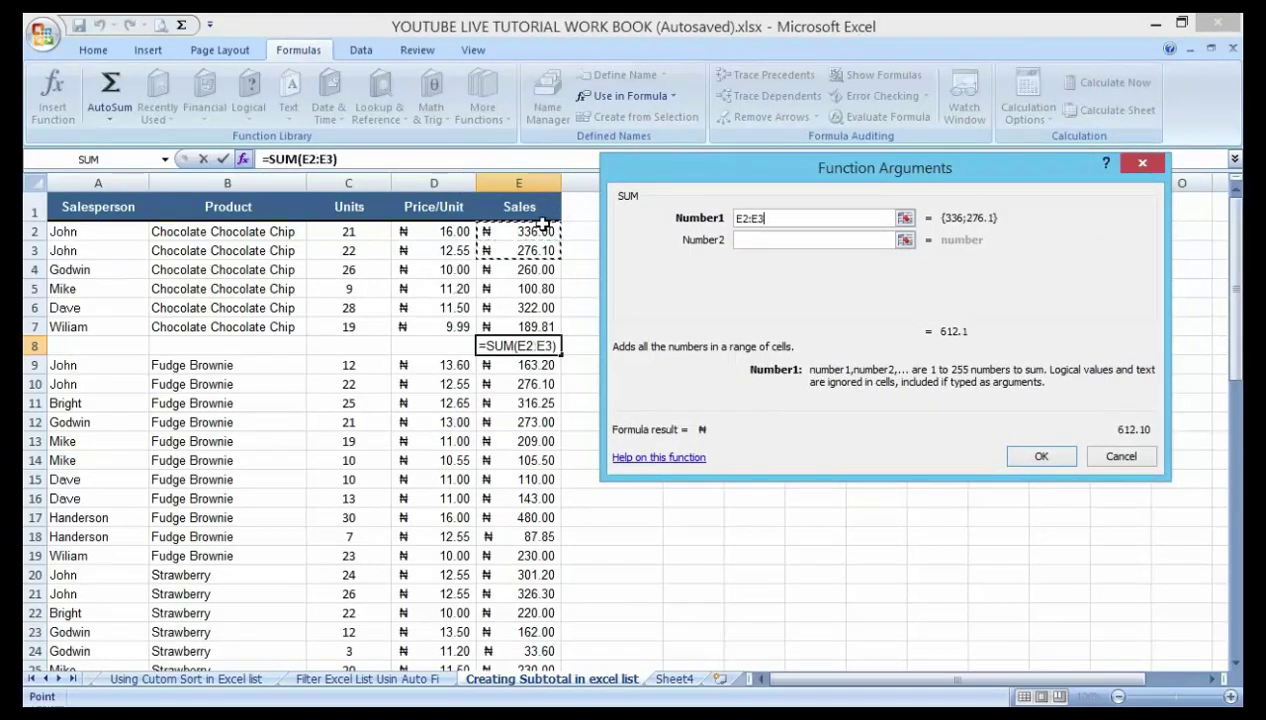
pyautogui.hotkey('shift', 'Down')
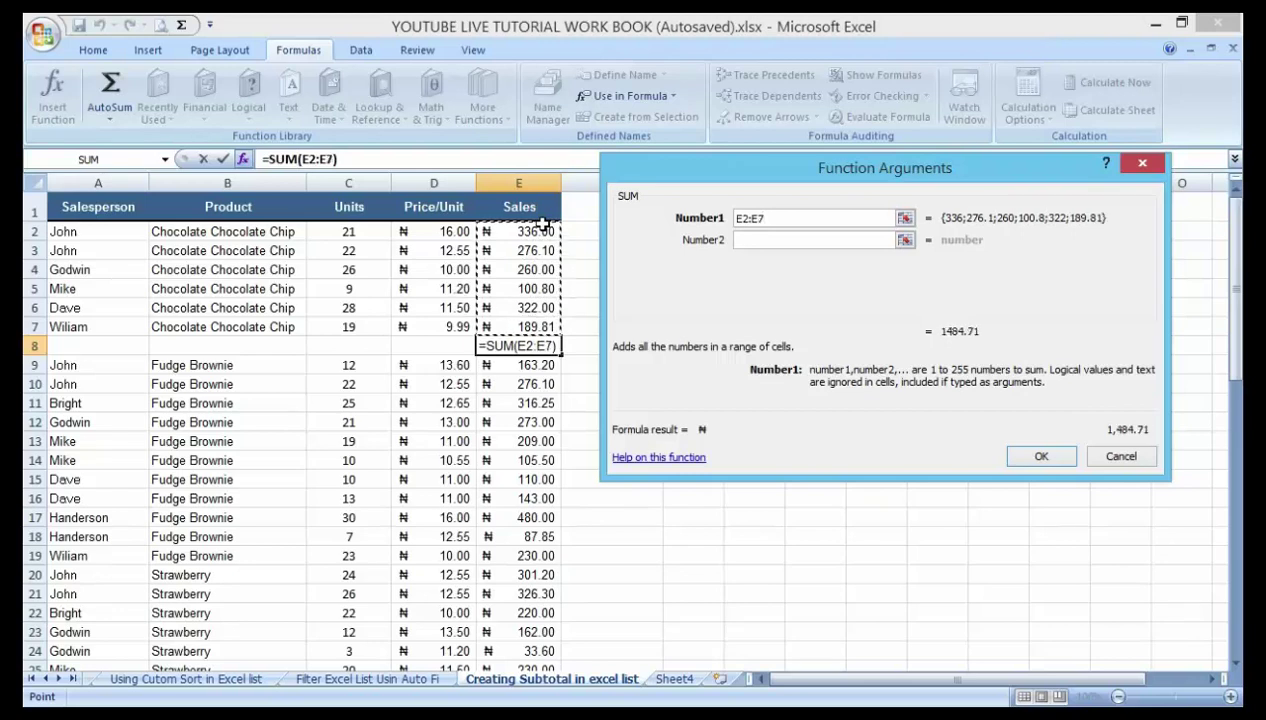
pyautogui.press('Return')
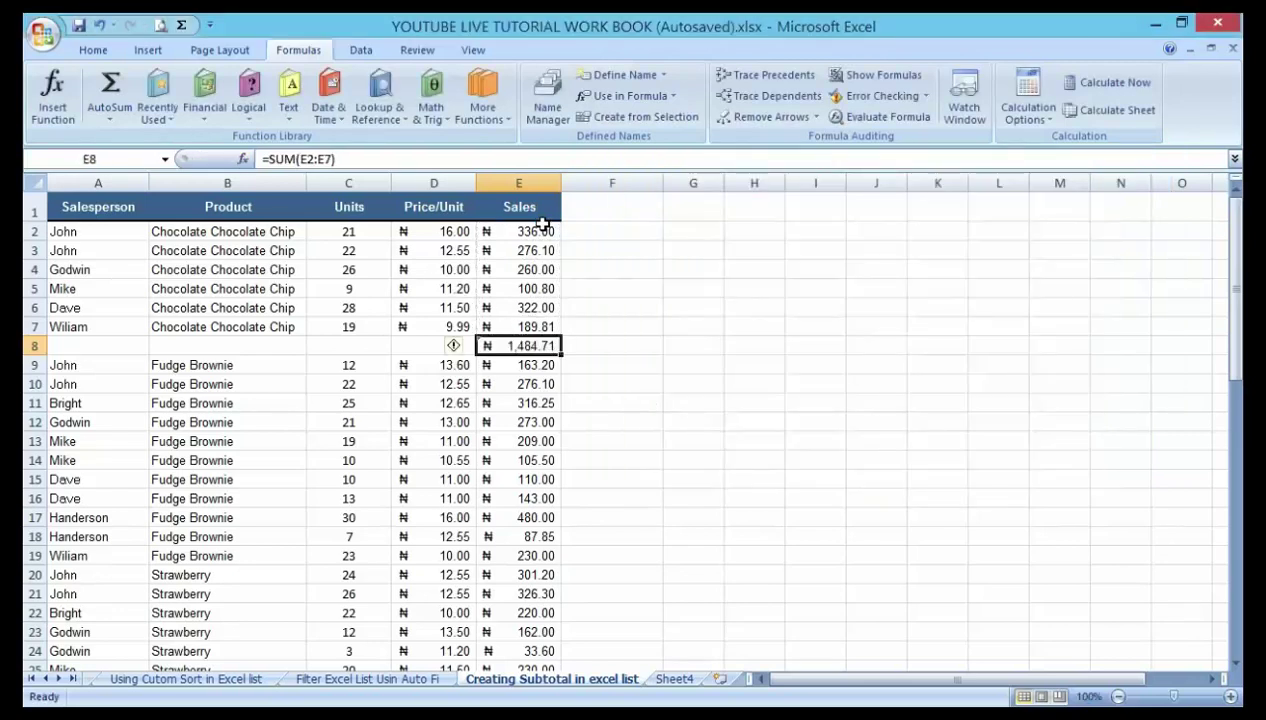
# Review the =SUM(E2:E7) formula in E8 and commit the 1,484.71 total
pyautogui.click(692, 443)
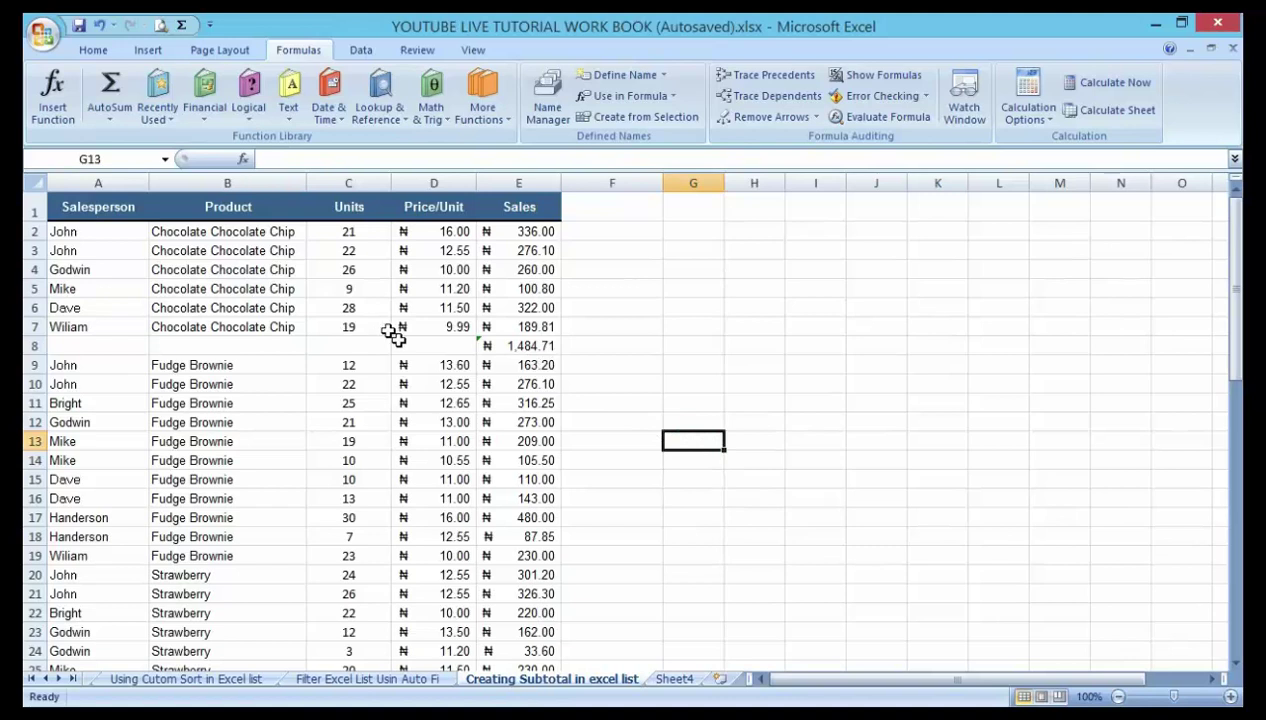
pyautogui.doubleClick(515, 346)
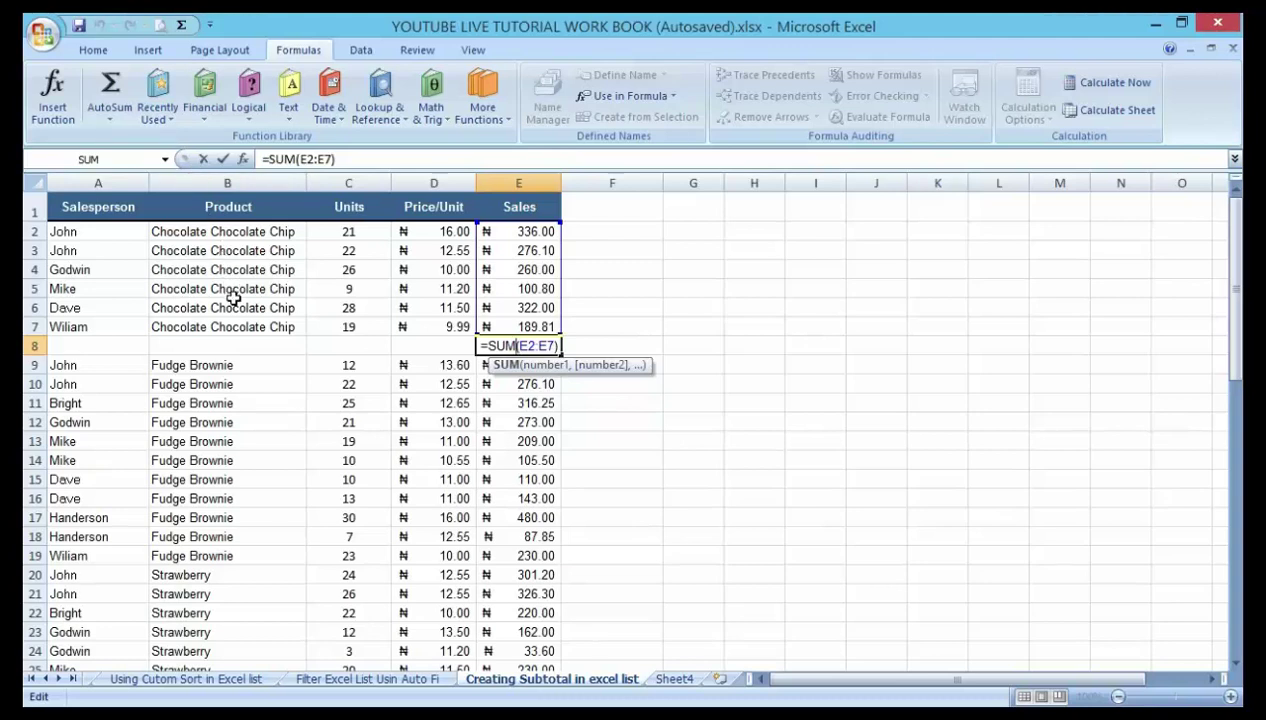
pyautogui.click(640, 402)
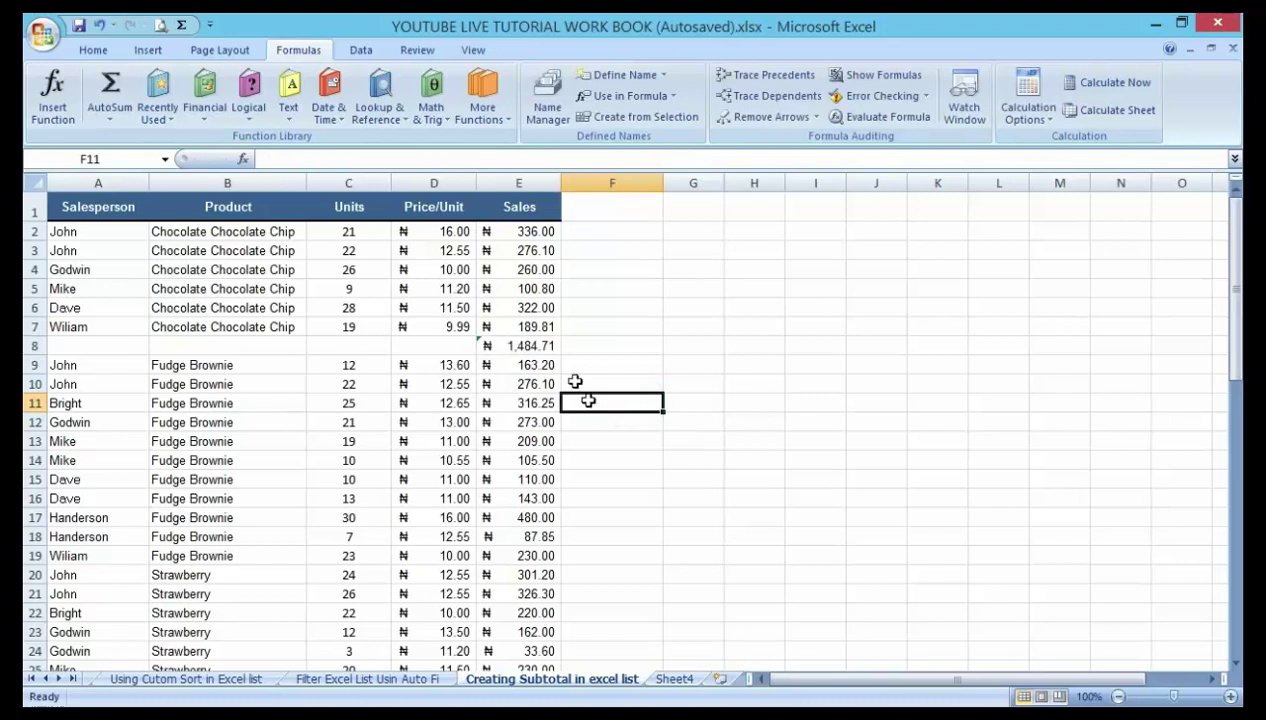
# Undo the E8 SUM and the inserted blank row 8, restoring the unbroken sorted list
pyautogui.click(102, 26)
pyautogui.click(102, 26)
pyautogui.click(102, 26)
pyautogui.click(615, 455)
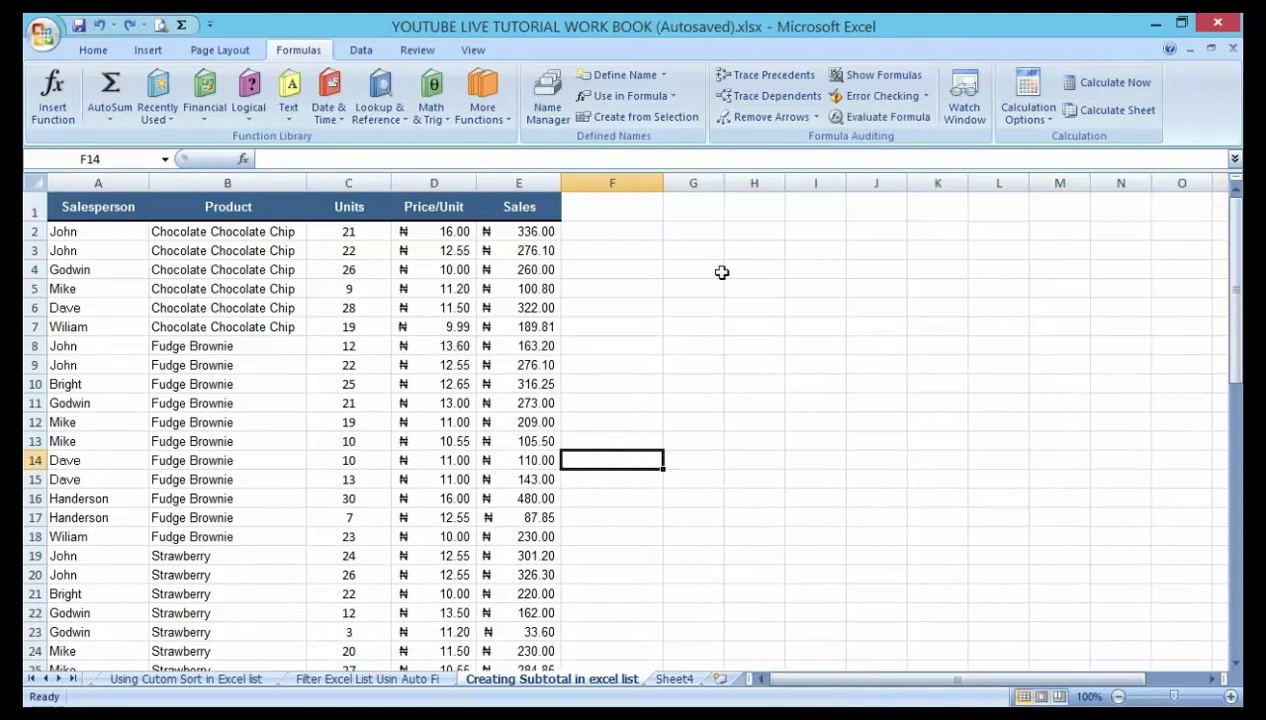
pyautogui.click(357, 50)
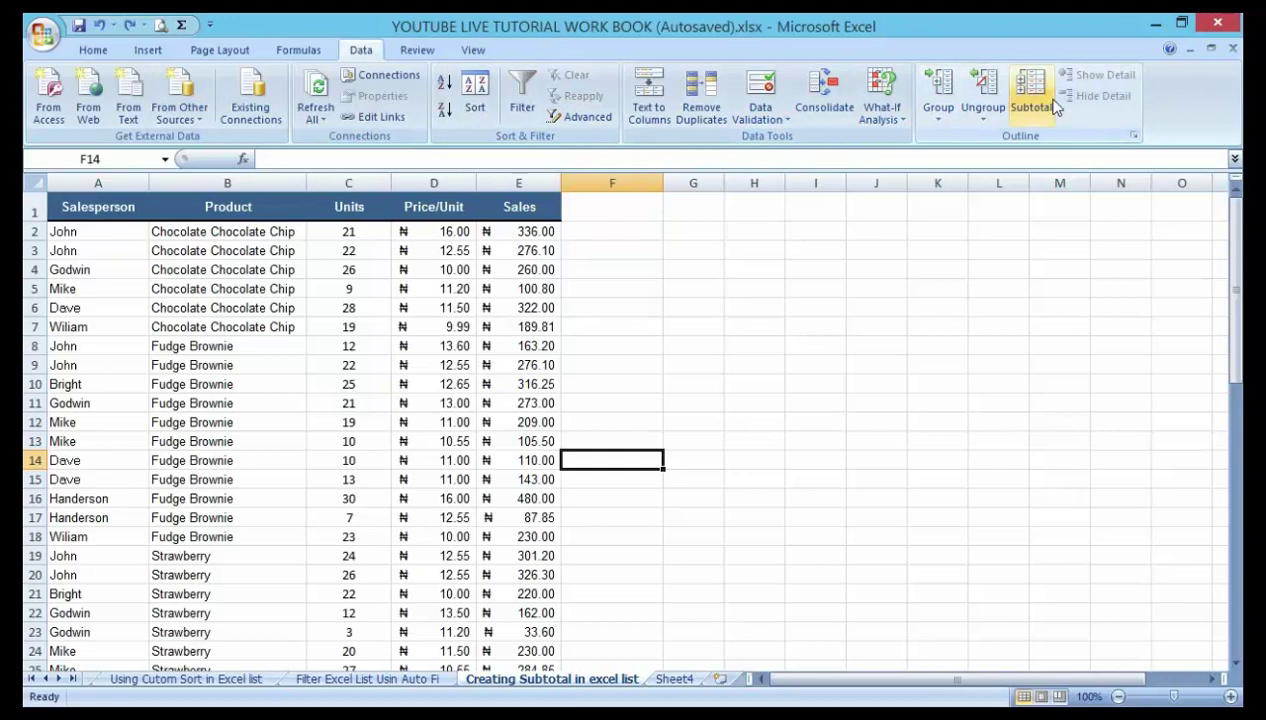
# Apply Subtotal at each change in Product using Sum of Sales
pyautogui.click(224, 232)
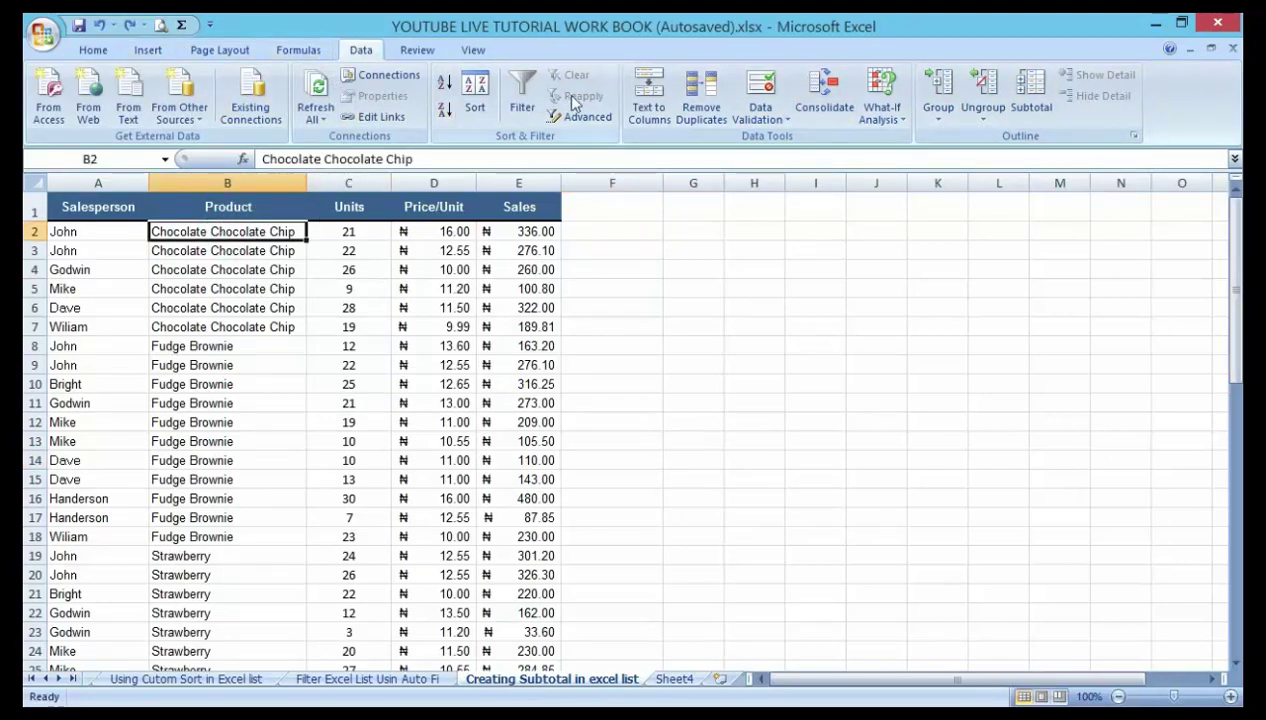
pyautogui.click(1030, 100)
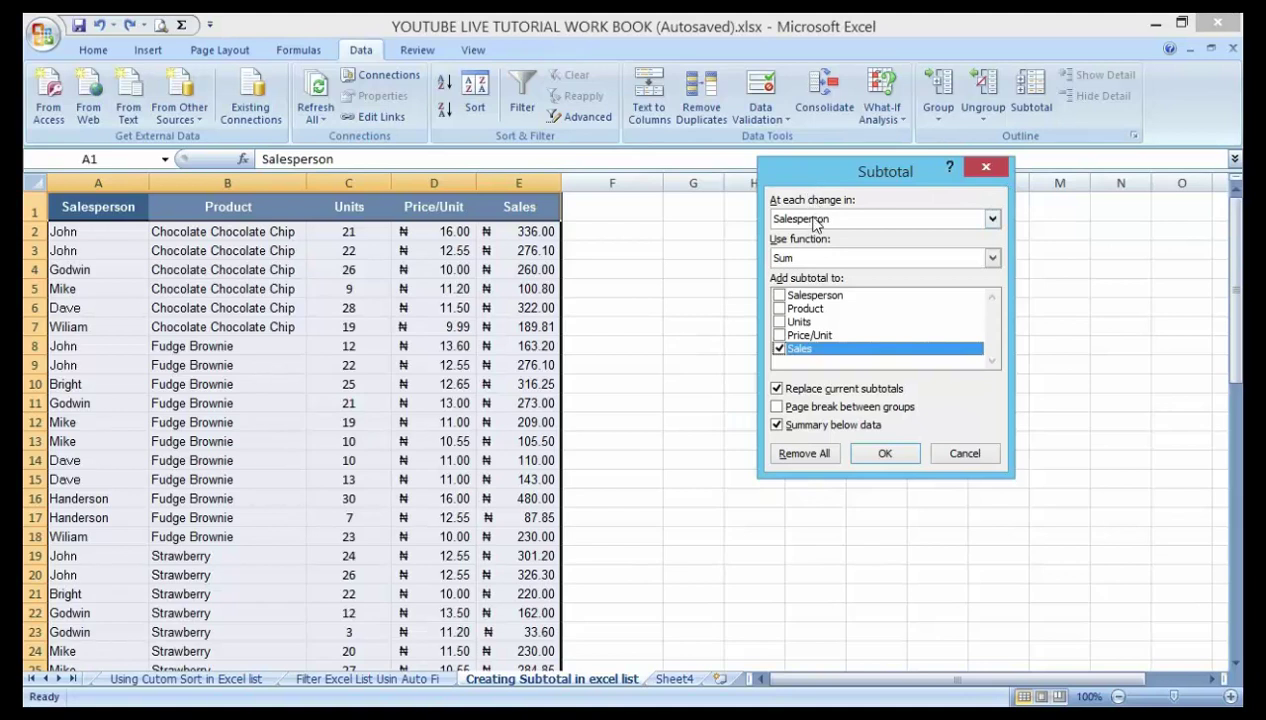
pyautogui.click(991, 219)
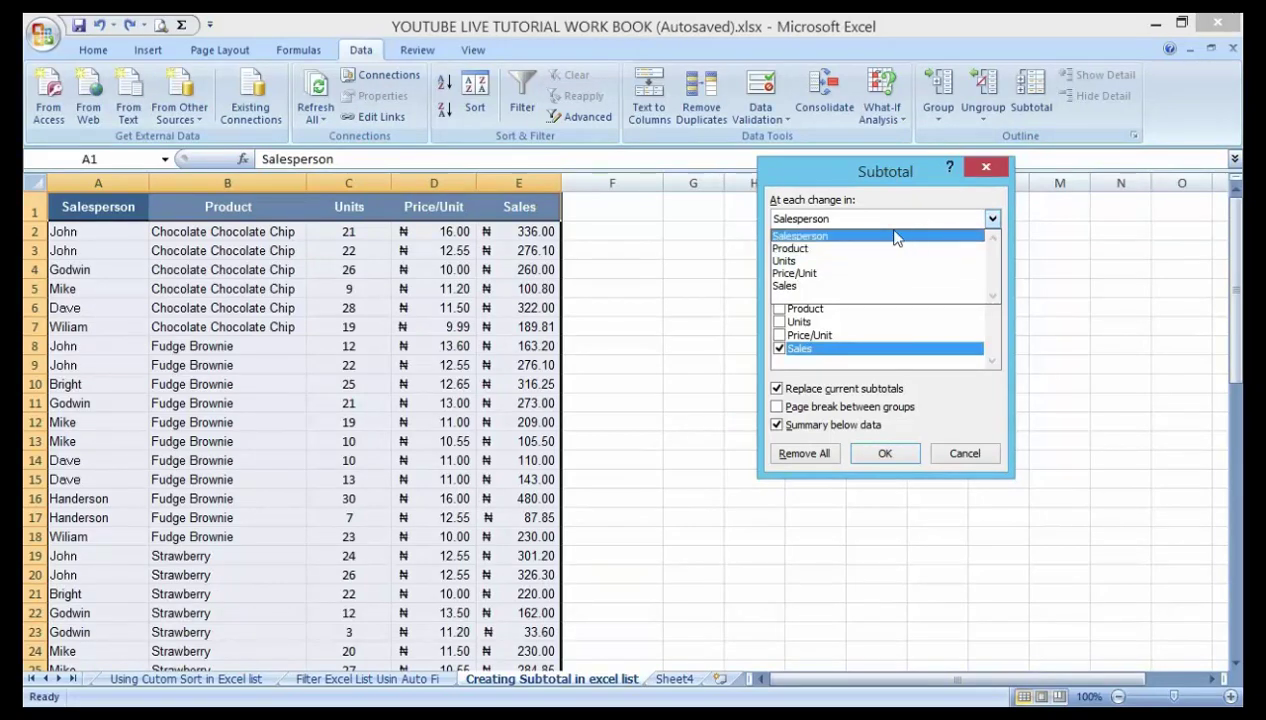
pyautogui.click(838, 250)
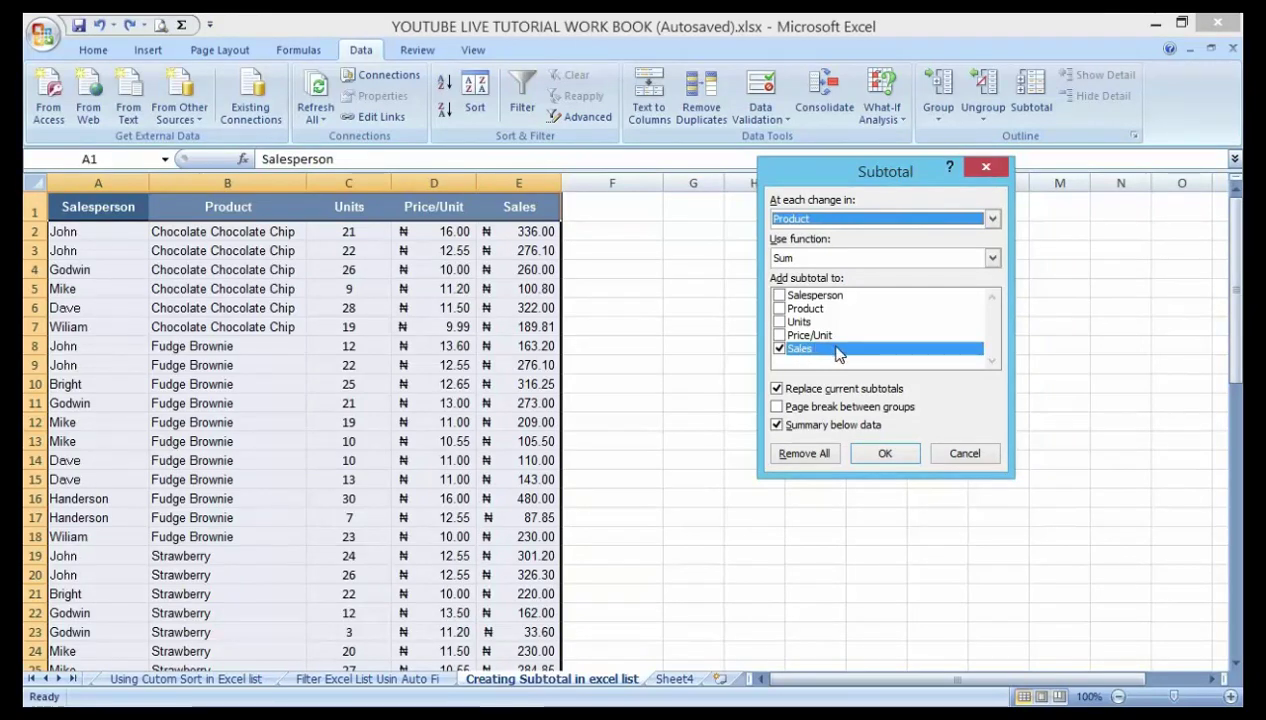
pyautogui.click(866, 453)
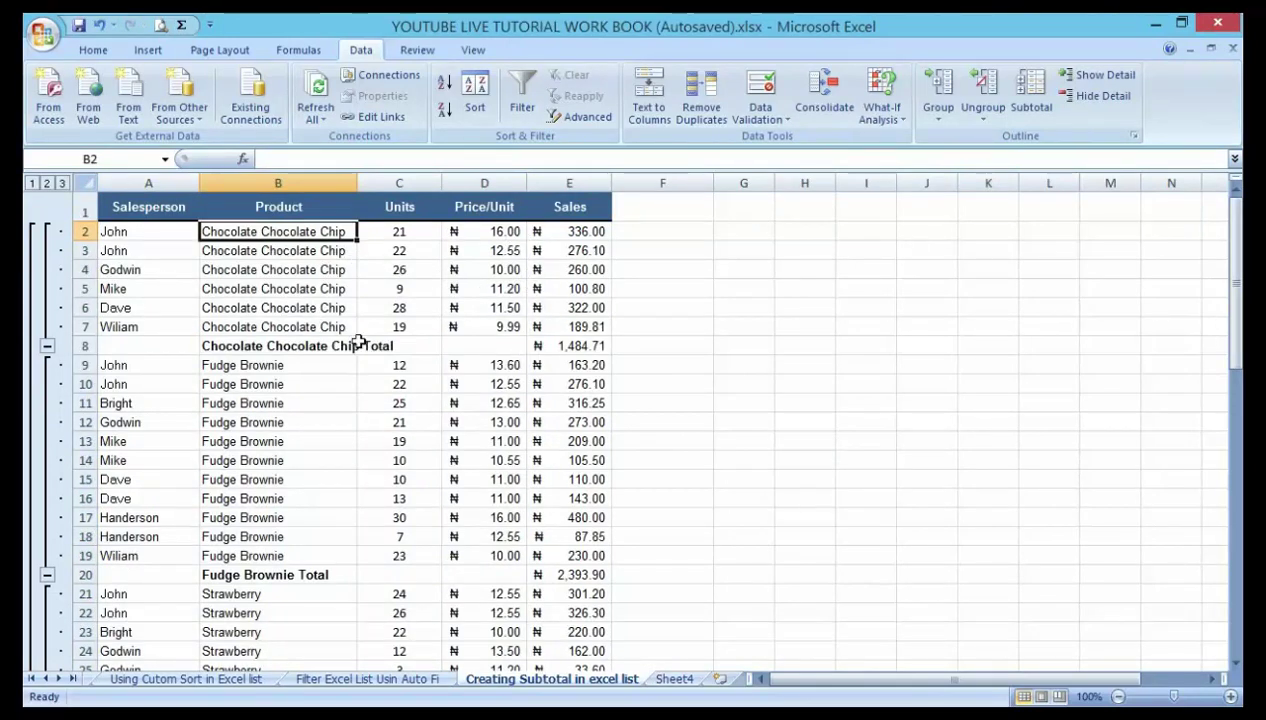
pyautogui.click(627, 345)
pyautogui.scroll(-1, 631, 348)
pyautogui.scroll(1, 631, 348)
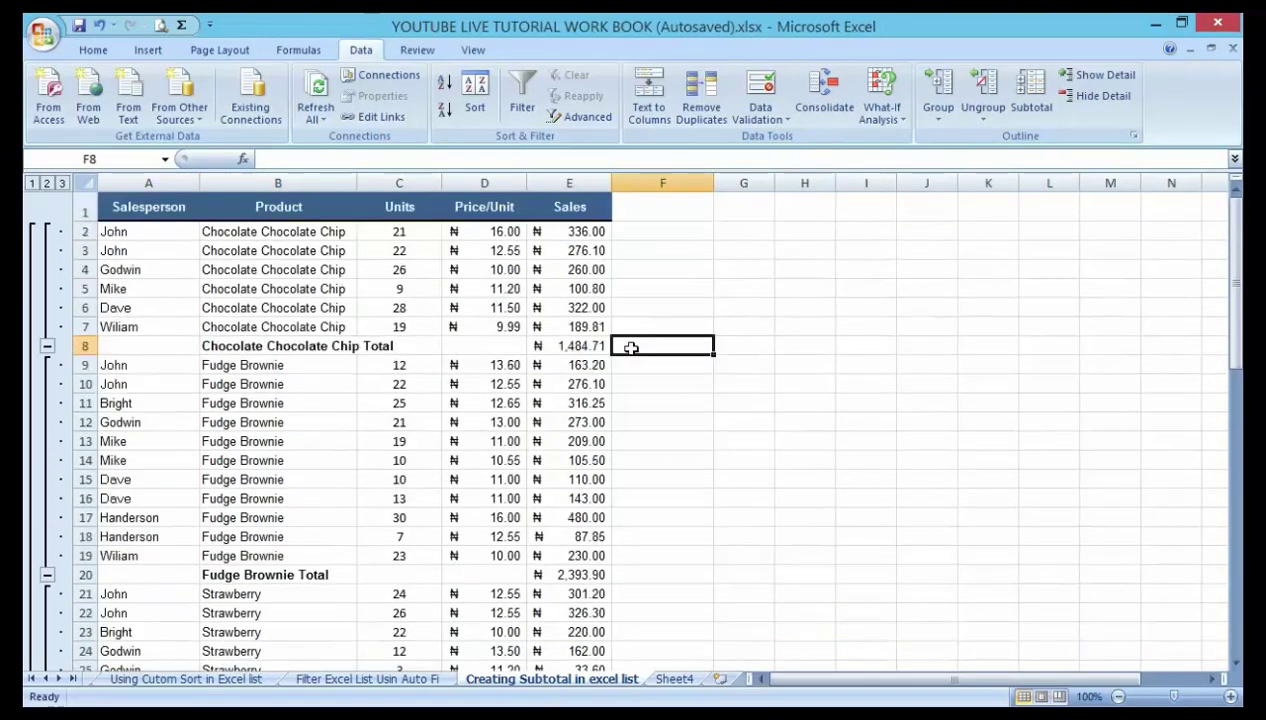
pyautogui.scroll(-1, 631, 347)
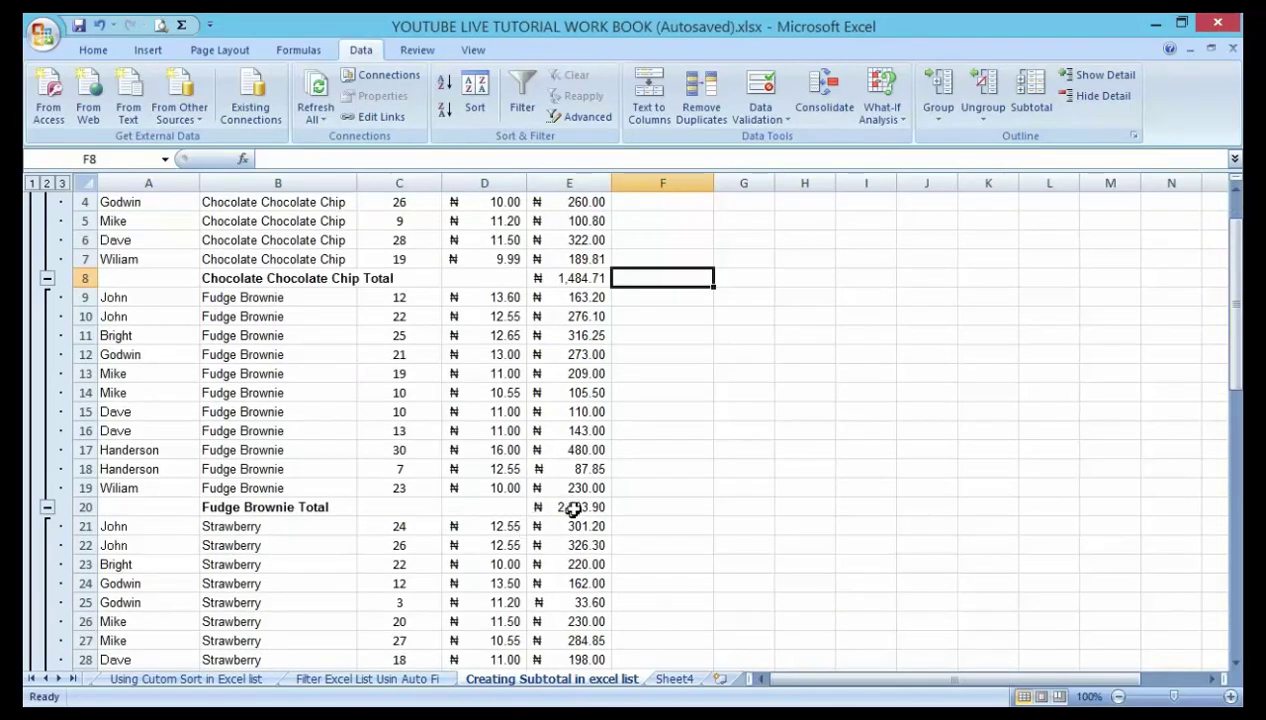
pyautogui.scroll(1, 590, 445)
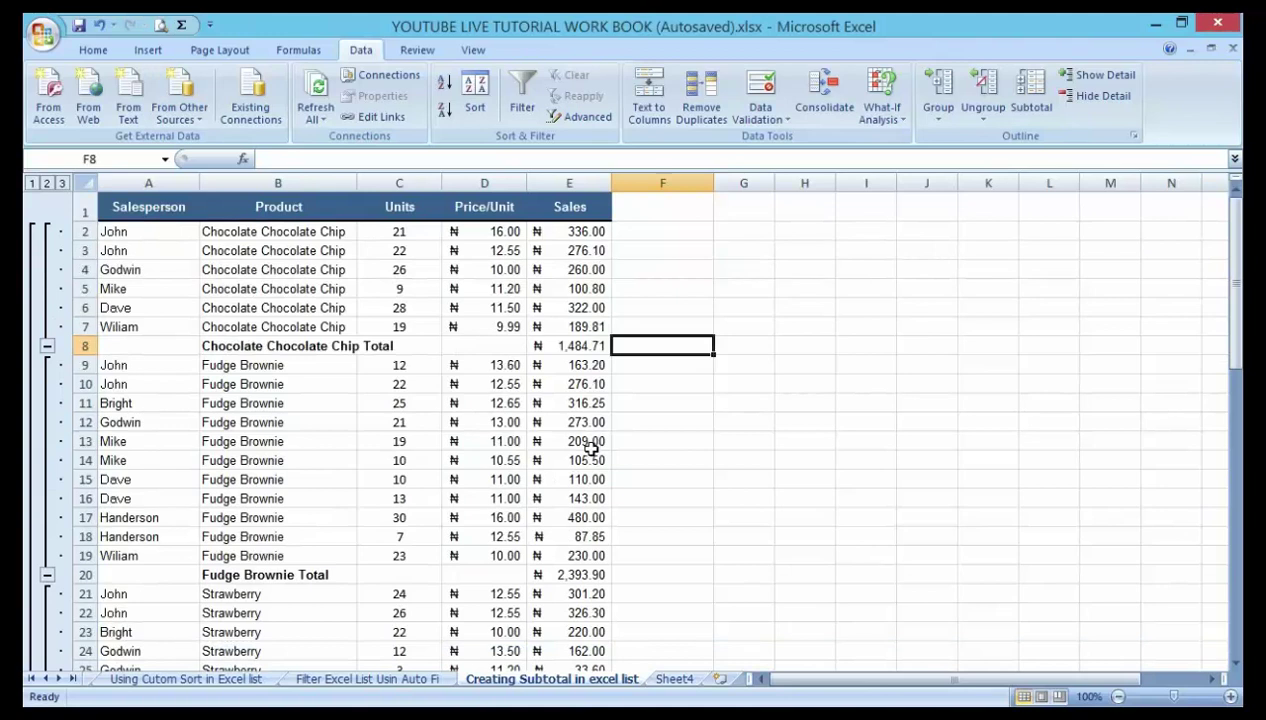
pyautogui.click(638, 390)
pyautogui.scroll(-3, 638, 393)
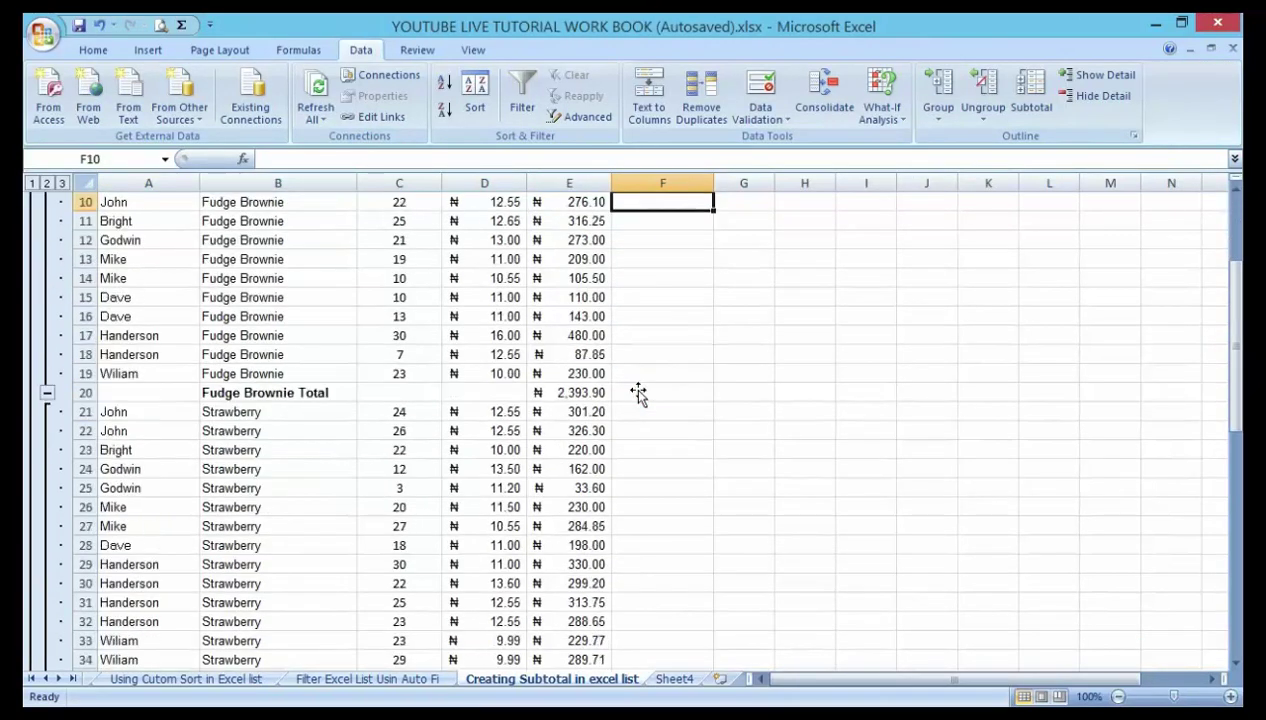
pyautogui.scroll(-3, 638, 390)
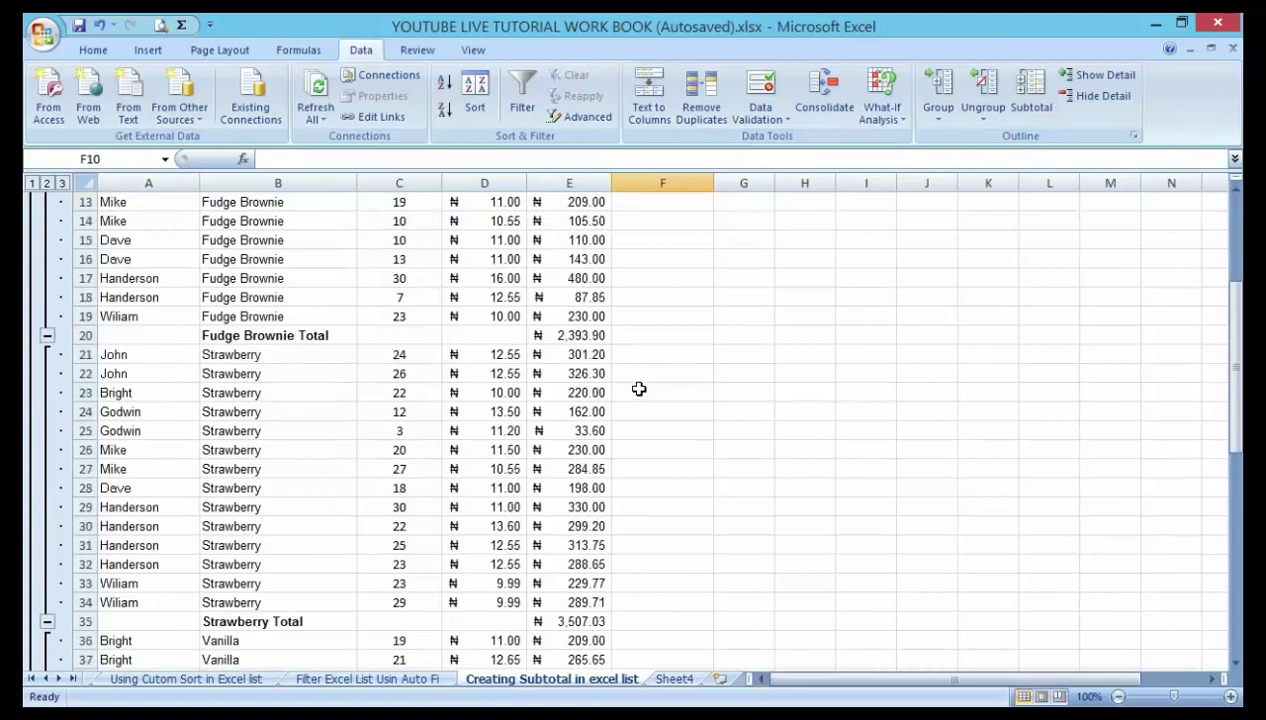
pyautogui.scroll(6, 638, 390)
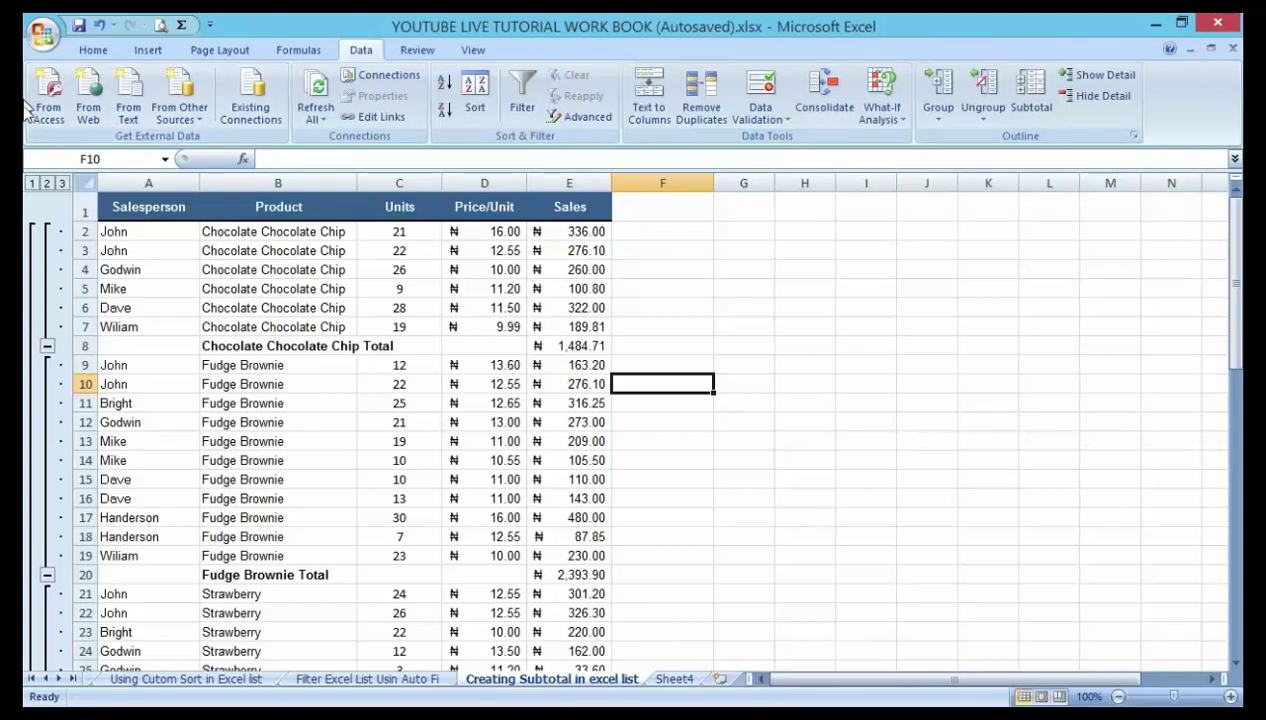
pyautogui.click(31, 184)
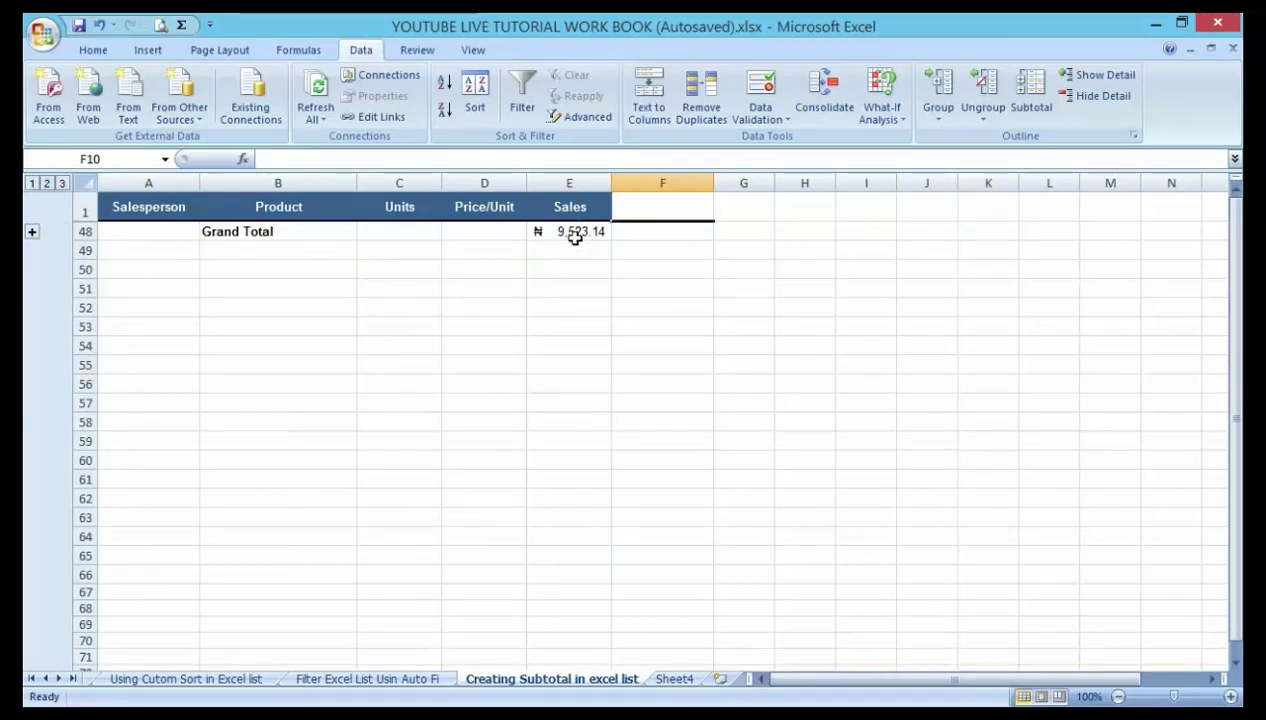
pyautogui.click(47, 185)
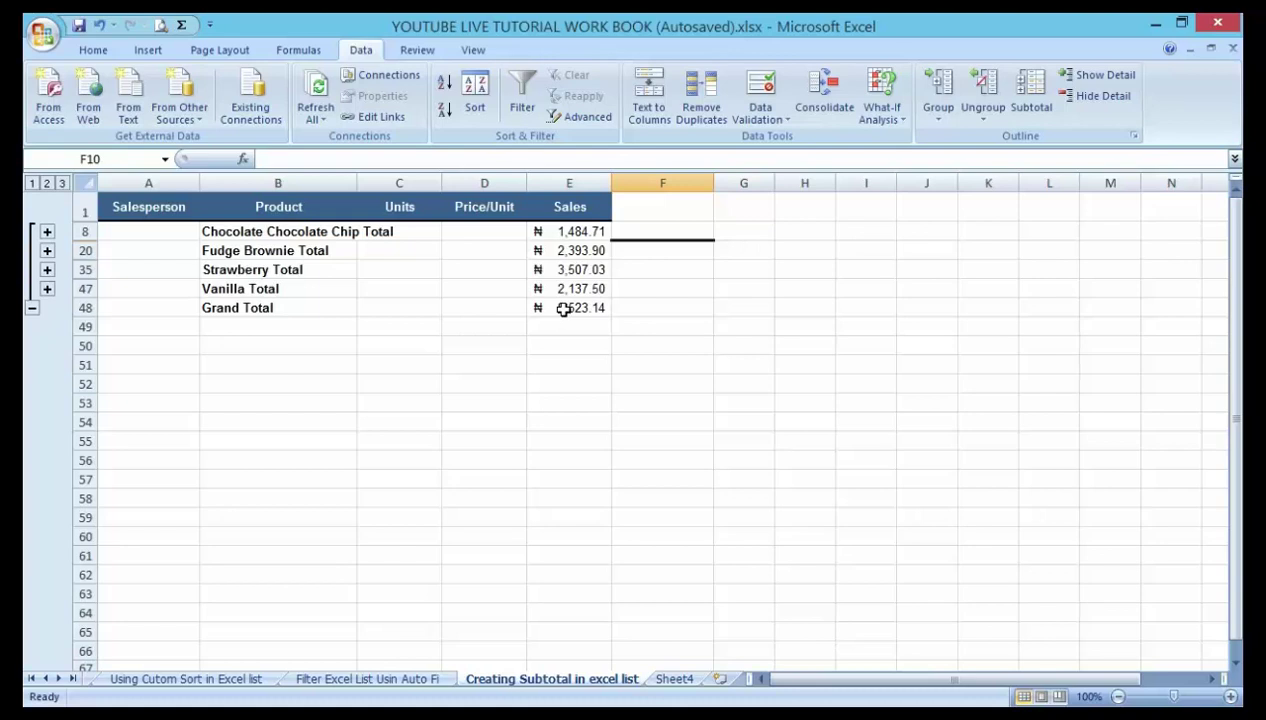
pyautogui.click(62, 183)
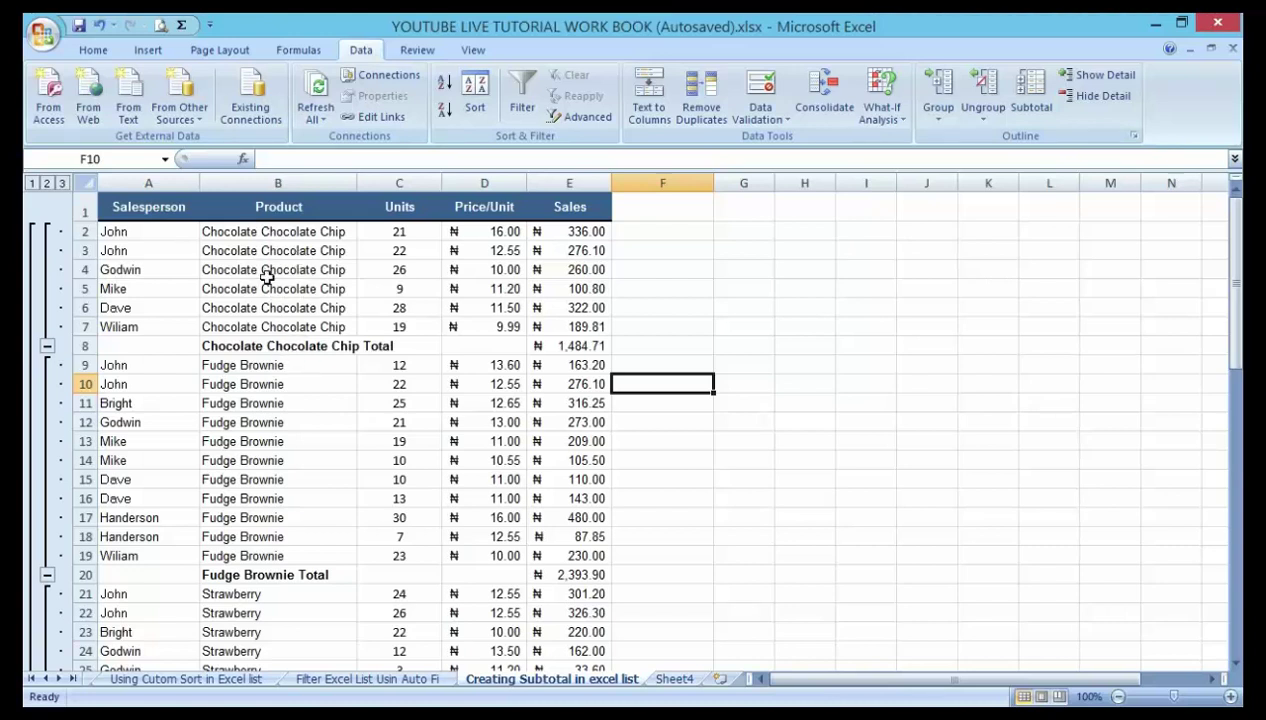
# Collapse the row 8 and row 20 outline groups to their totals, leaving Strawberry expanded
pyautogui.scroll(-2, 260, 347)
pyautogui.scroll(2, 260, 347)
pyautogui.click(47, 348)
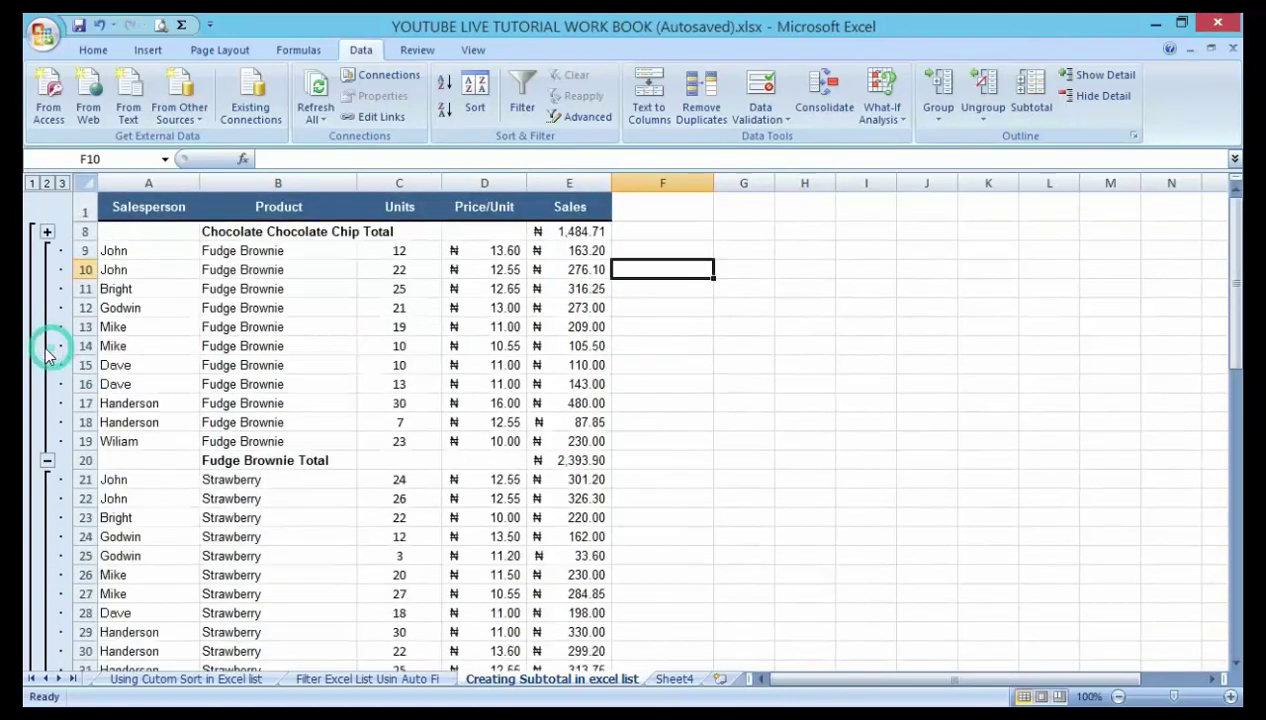
pyautogui.click(47, 350)
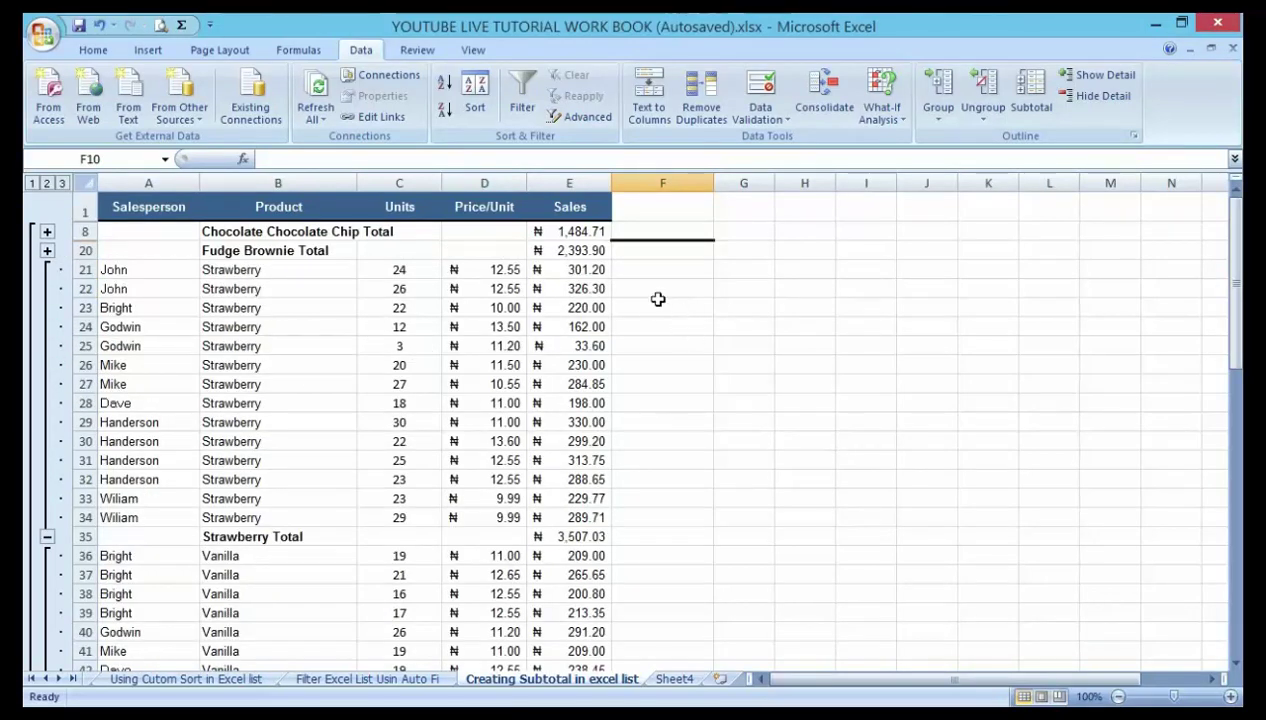
pyautogui.scroll(-1, 660, 302)
pyautogui.scroll(1, 665, 306)
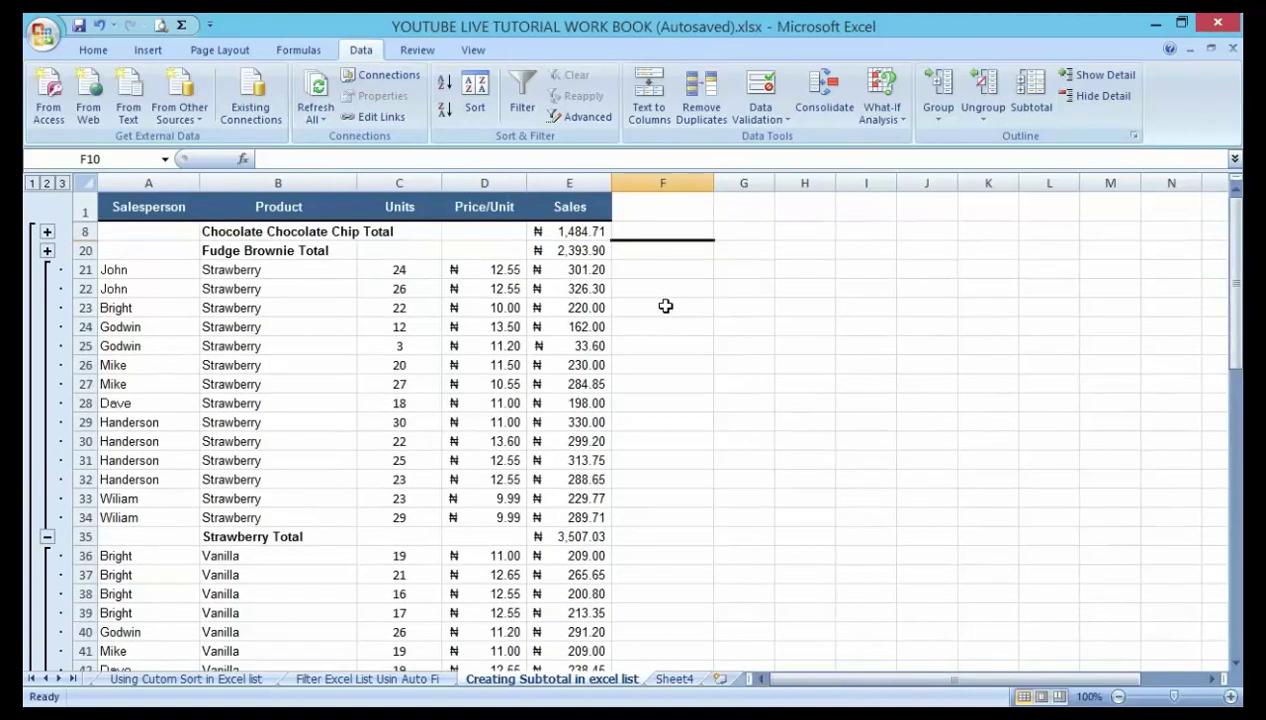